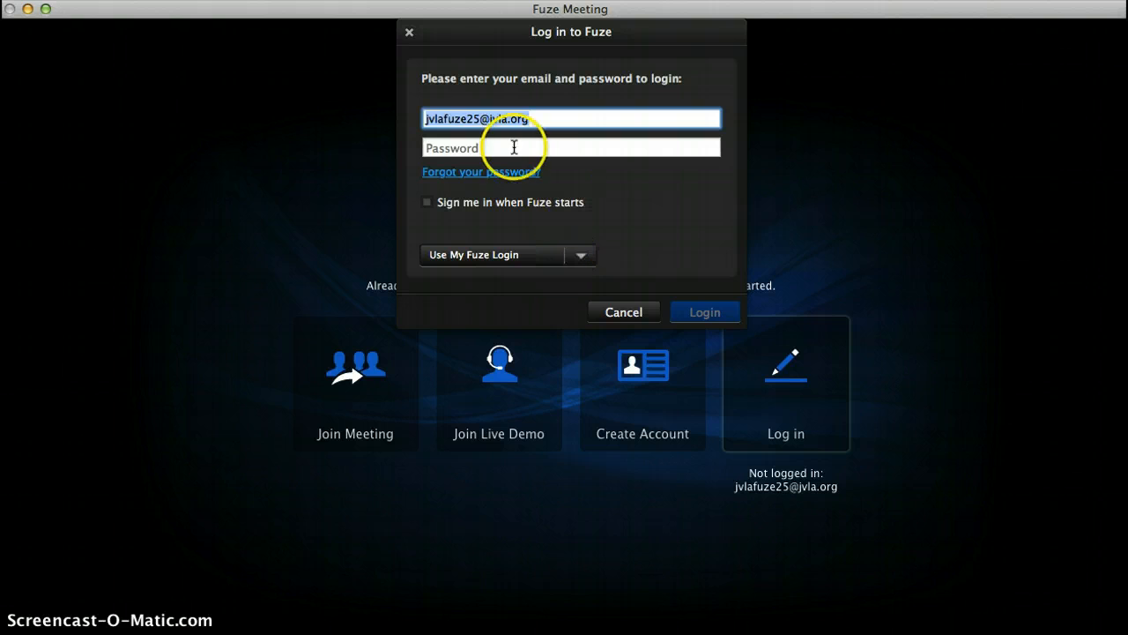
Step: Log in to Fuze Meeting with the account password
{"action": "left_click", "coordinate": [512, 146]}
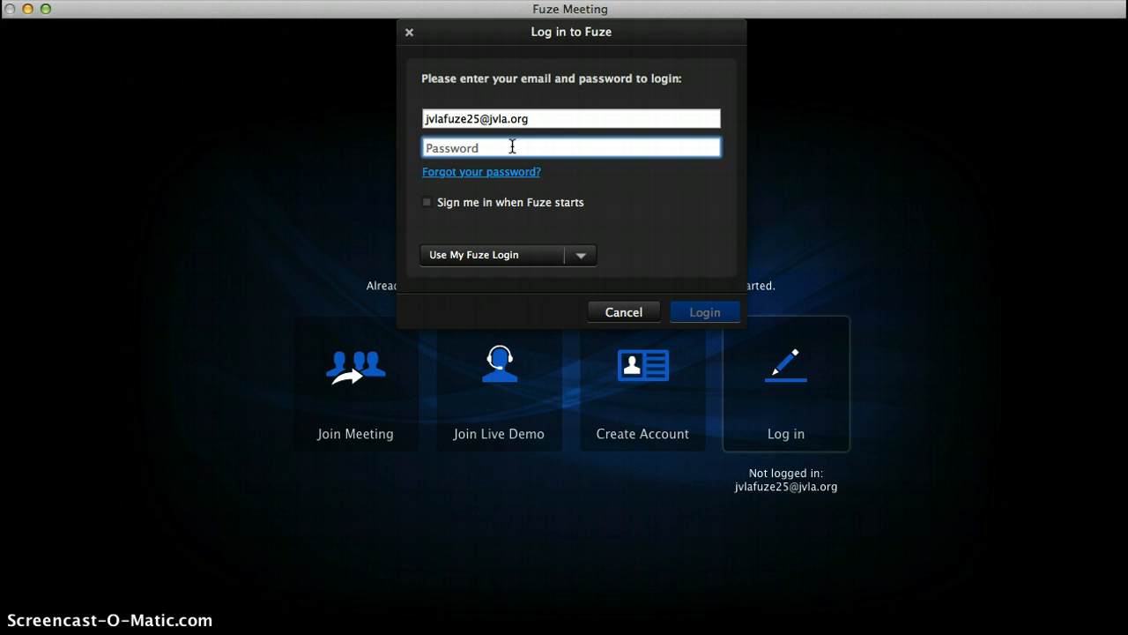
{"action": "type", "text": "••••"}
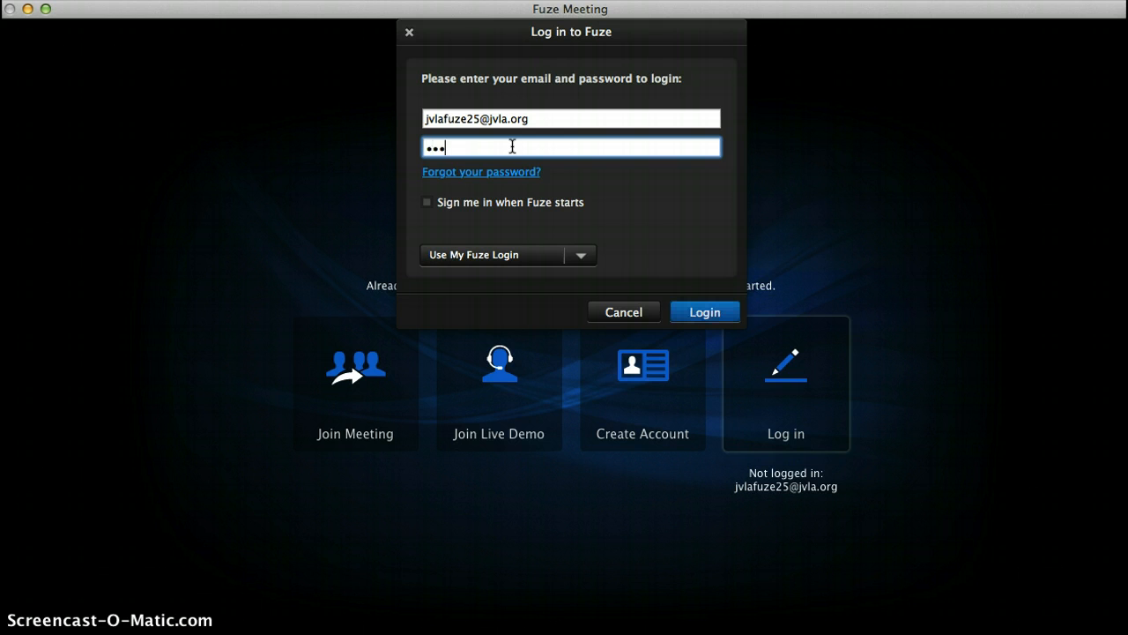
{"action": "type", "text": "•••"}
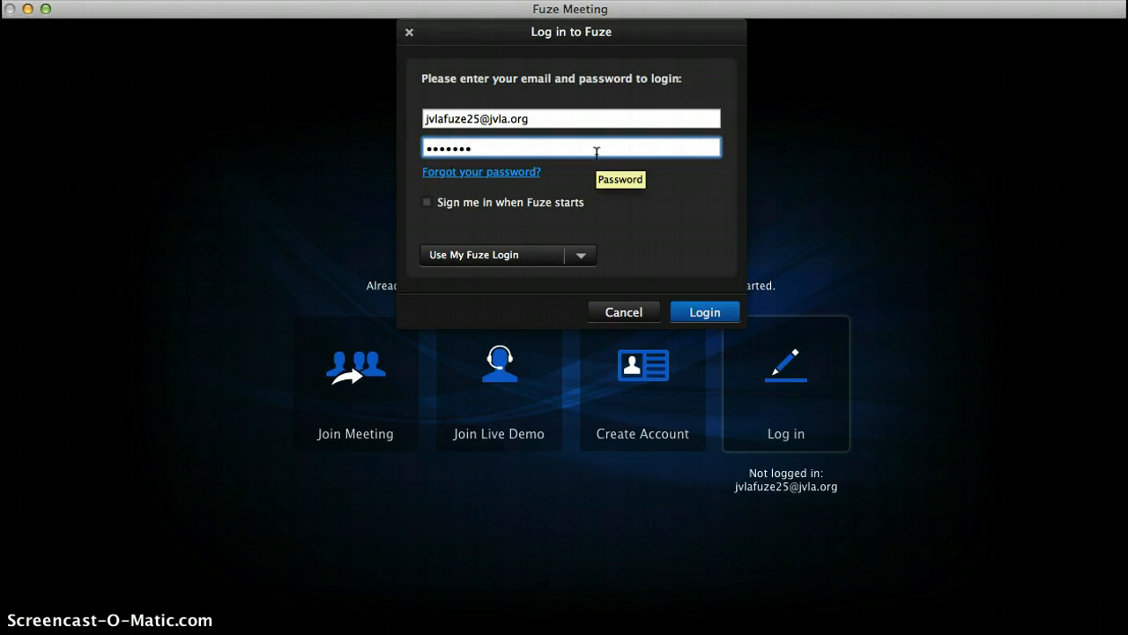
{"action": "left_click", "coordinate": [712, 316]}
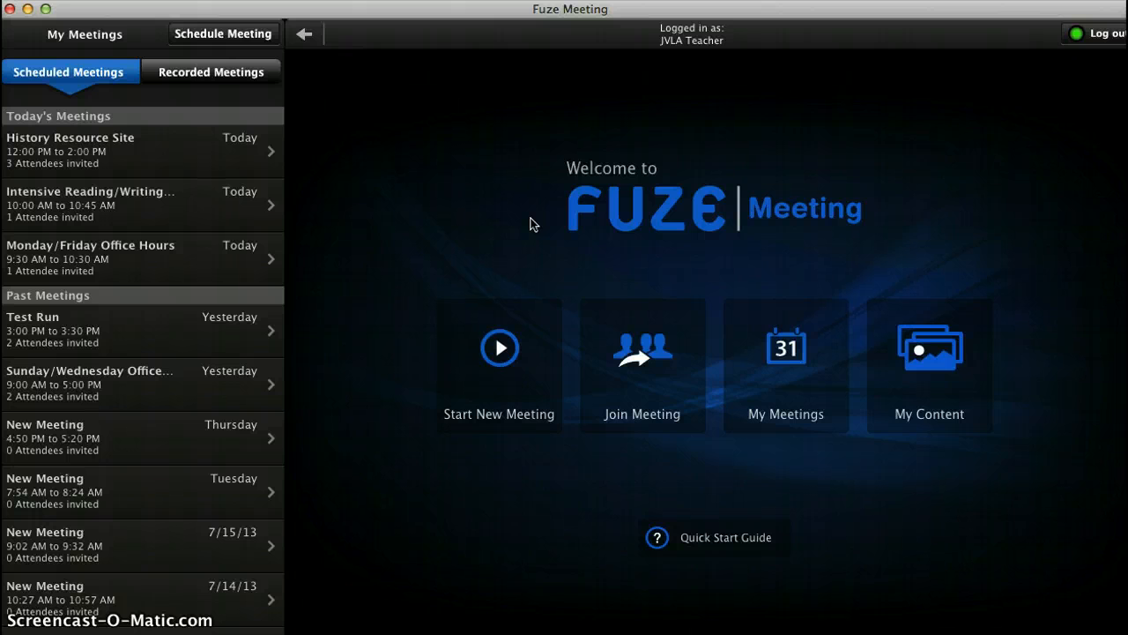
Step: Create a new meeting invite for two students' e-mail addresses, subject 'First Class Meeting'
{"action": "left_click", "coordinate": [266, 35]}
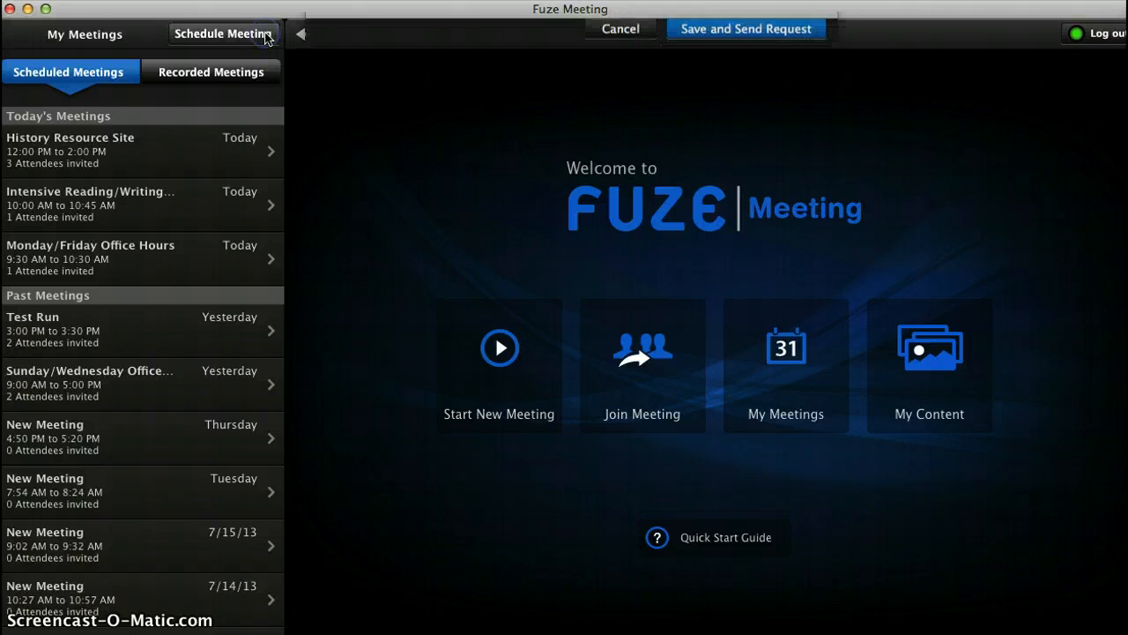
{"action": "left_click", "coordinate": [456, 92]}
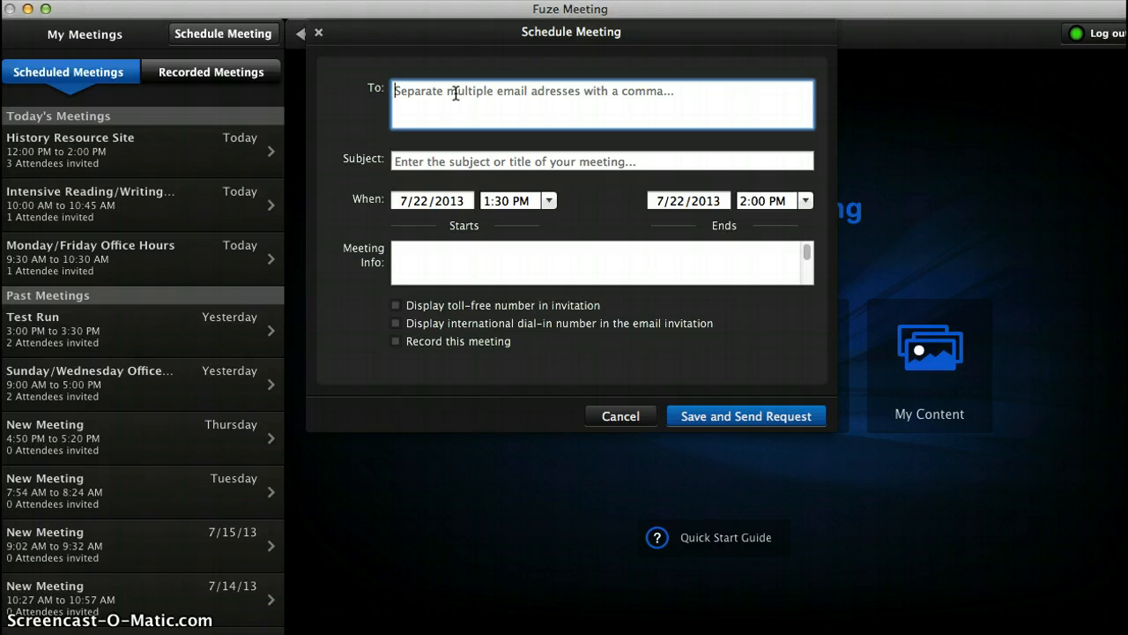
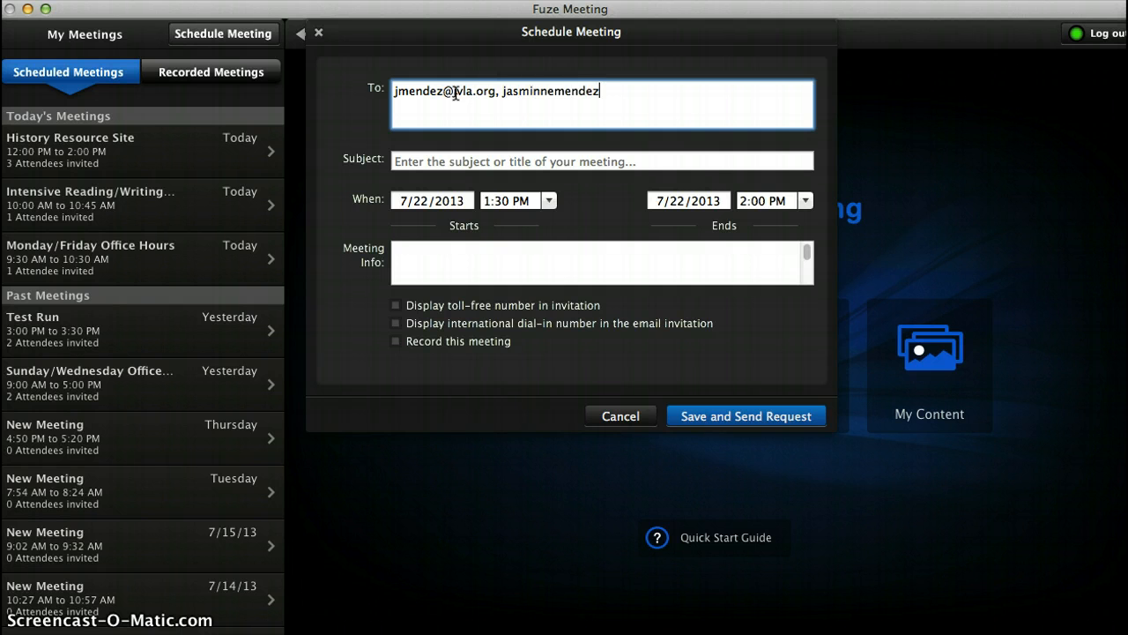
{"action": "left_click", "coordinate": [444, 162]}
{"action": "type", "text": "Firs"}
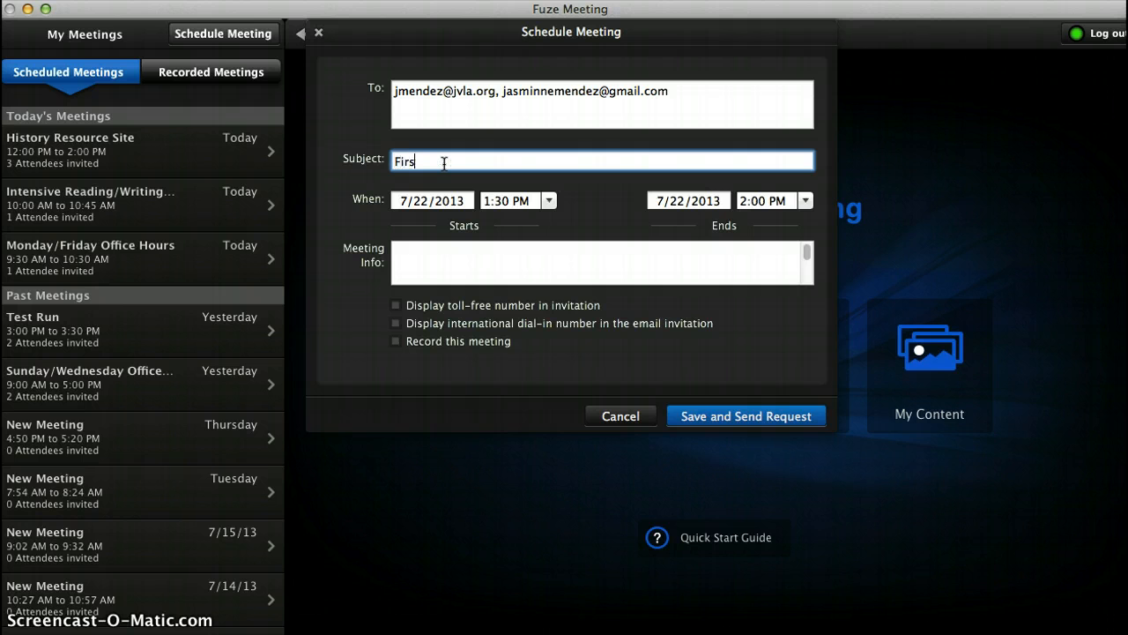
{"action": "type", "text": "t Class Meeting"}
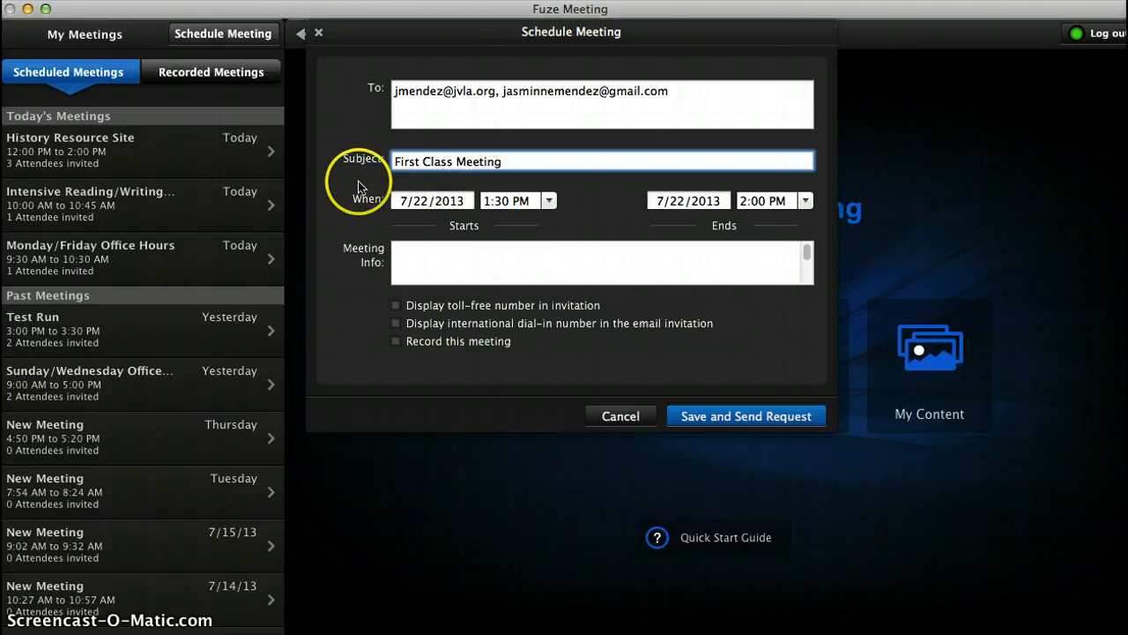
{"action": "left_click", "coordinate": [415, 203]}
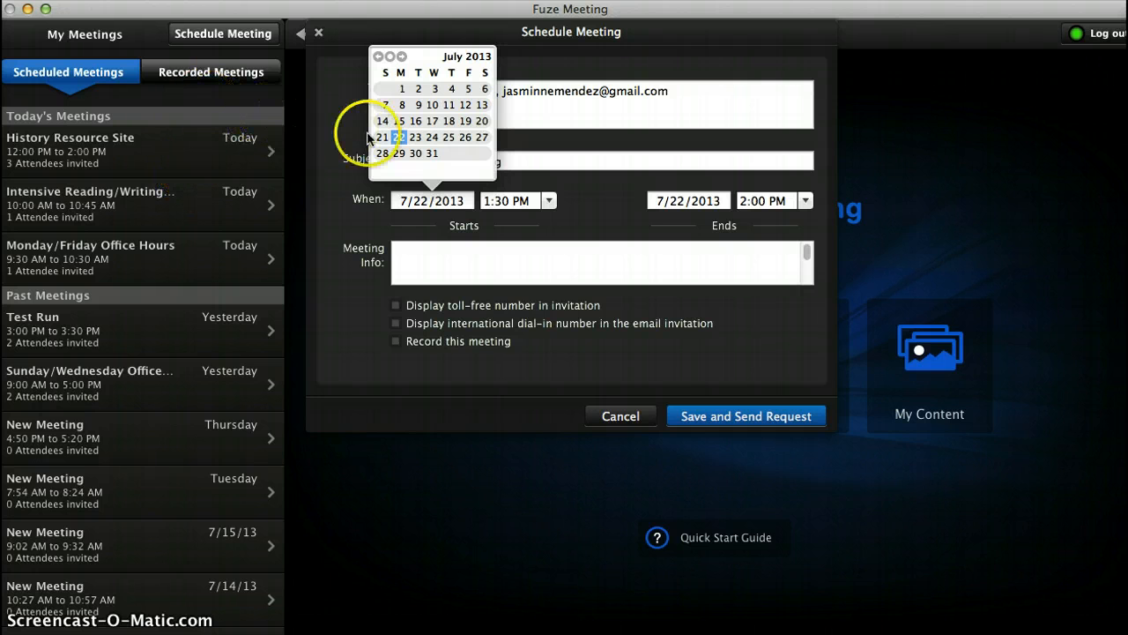
Step: Set the meeting date to 7/23/2013, running from 9:00 AM to 10:00 AM
{"action": "left_click", "coordinate": [417, 140]}
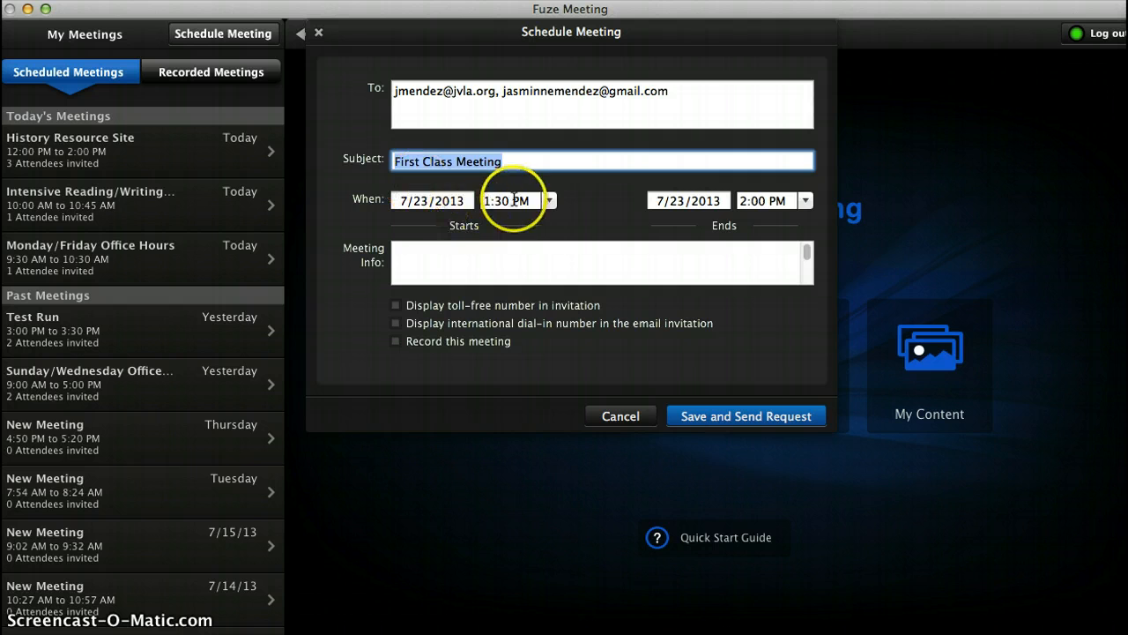
{"action": "left_click", "coordinate": [490, 201]}
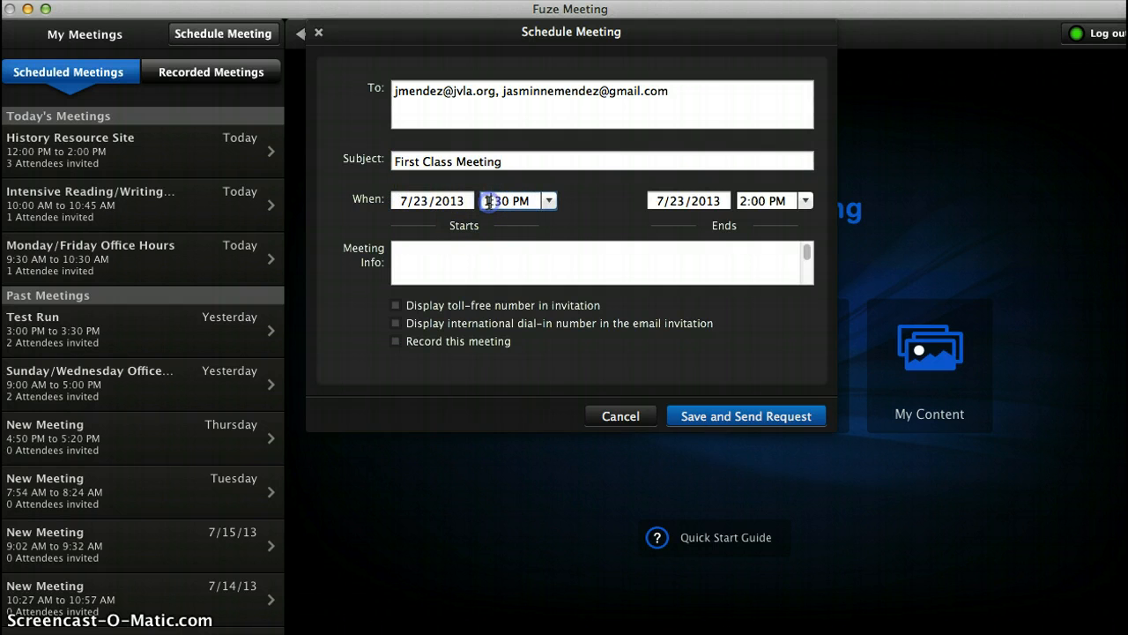
{"action": "left_click", "coordinate": [548, 201]}
{"action": "scroll", "coordinate": [552, 257], "scroll_direction": "up", "scroll_amount": 3}
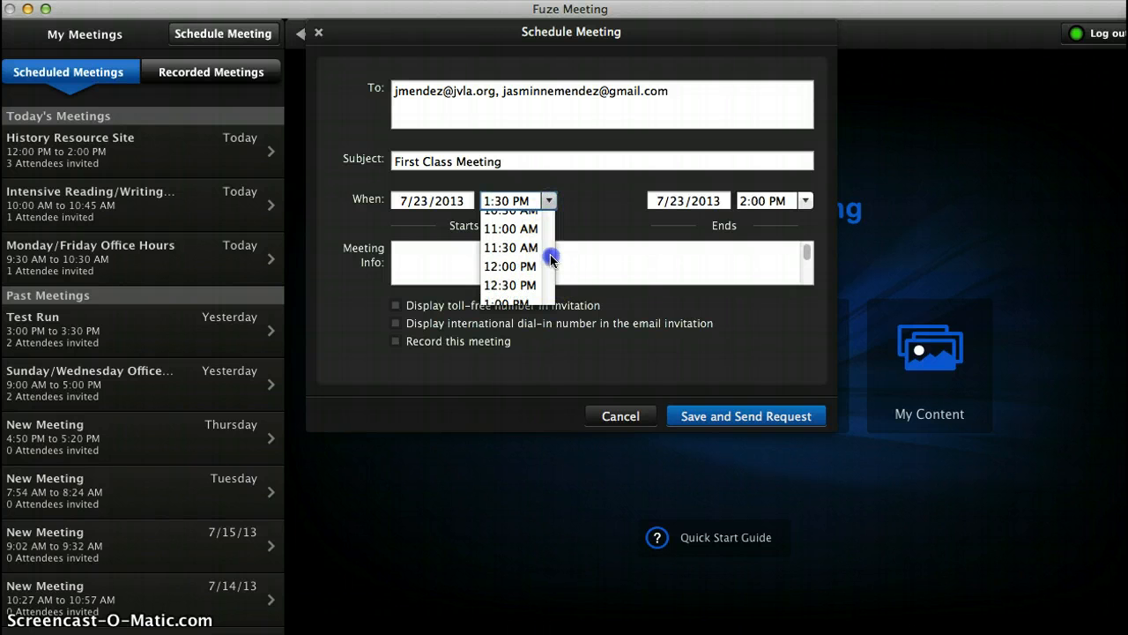
{"action": "scroll", "coordinate": [550, 257], "scroll_direction": "up", "scroll_amount": 5}
{"action": "left_click", "coordinate": [515, 261]}
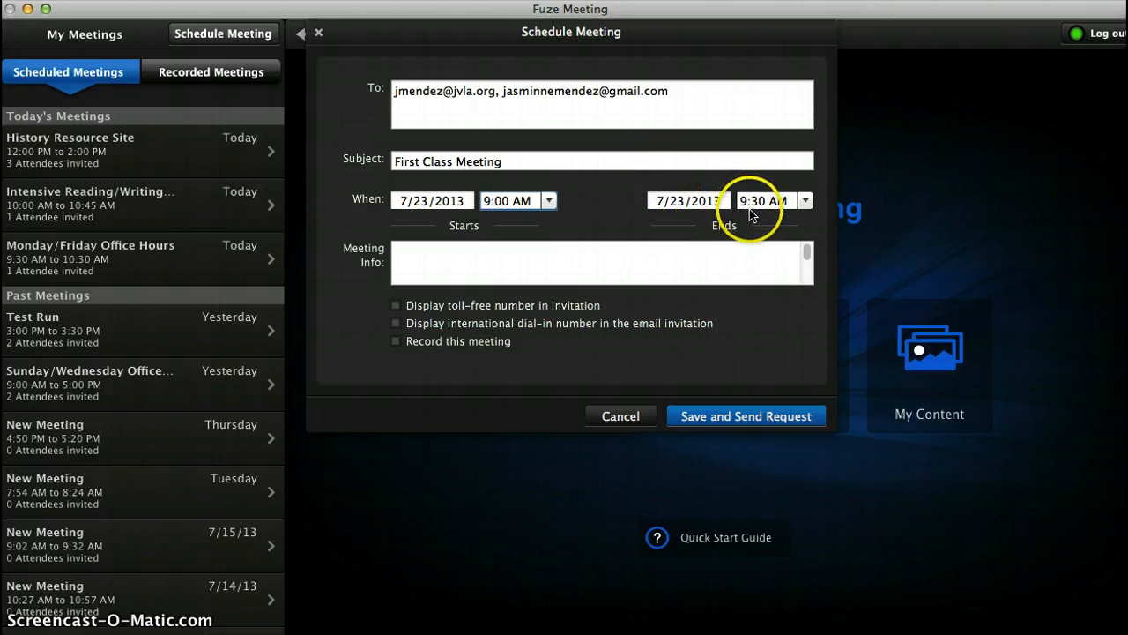
{"action": "left_click", "coordinate": [806, 202]}
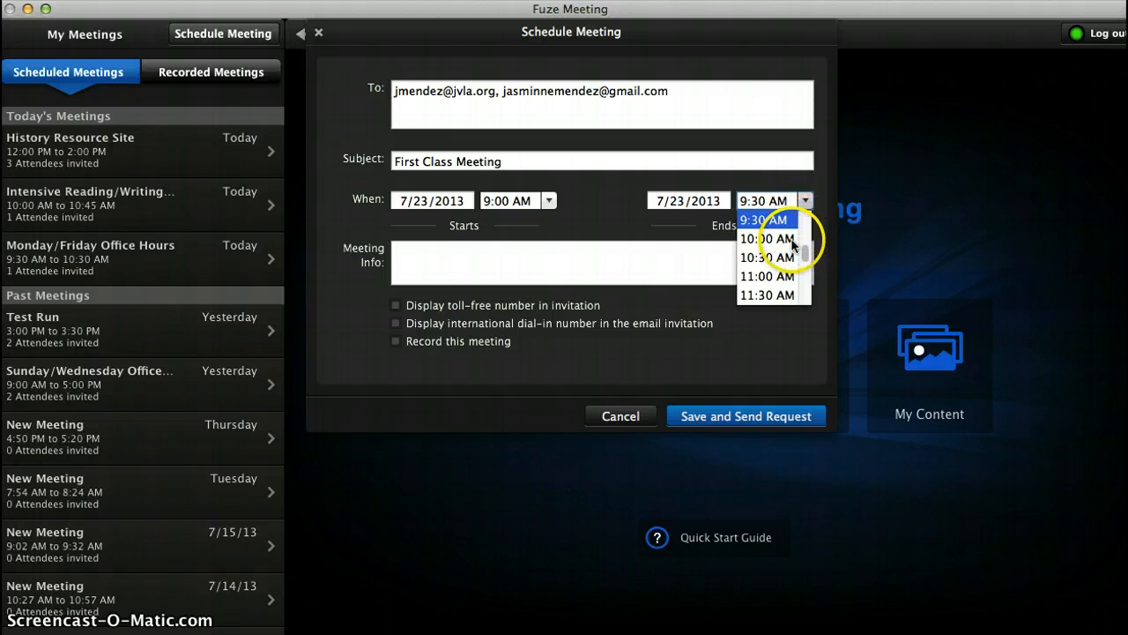
{"action": "left_click", "coordinate": [791, 240]}
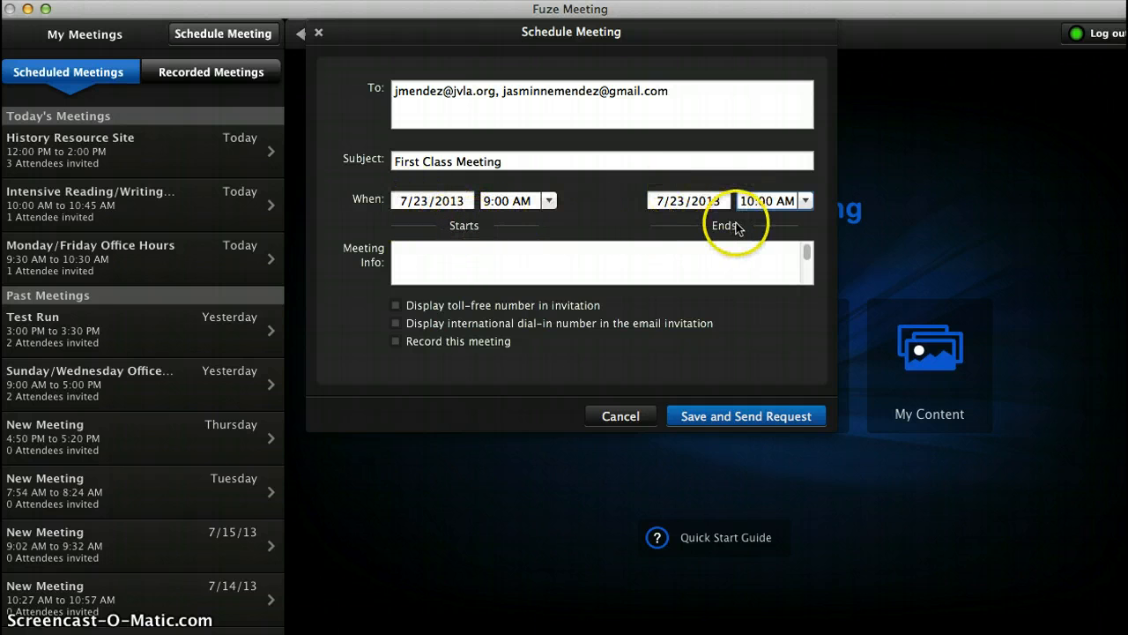
{"action": "left_click", "coordinate": [699, 254]}
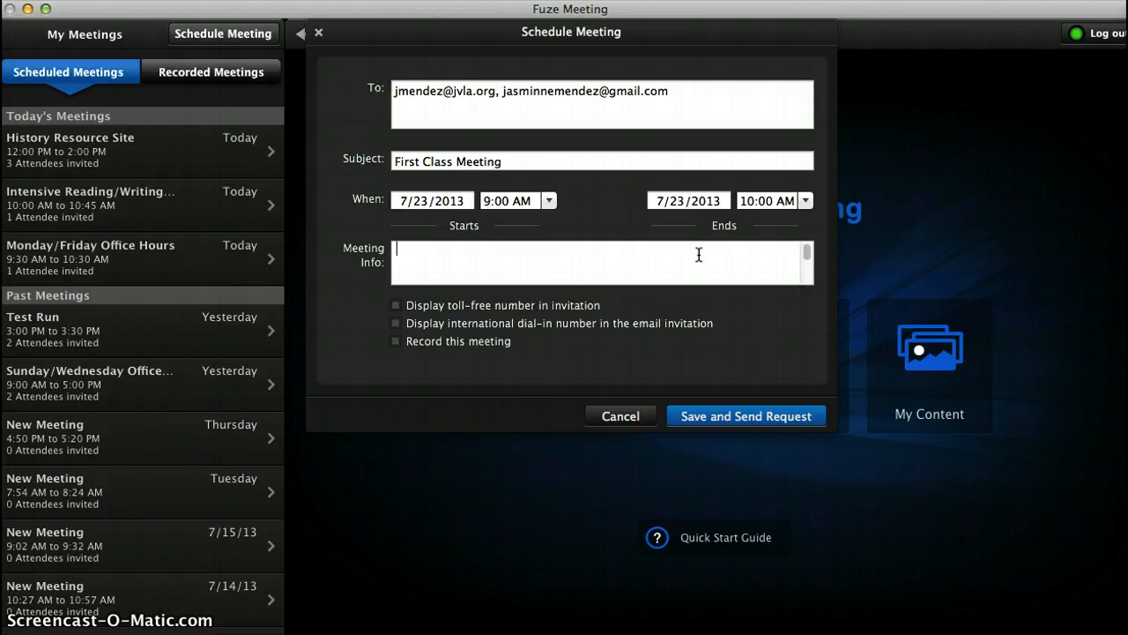
Step: Add meeting info asking students to wear headphones, and display the toll-free number
{"action": "type", "text": "This is our first class meeting "}
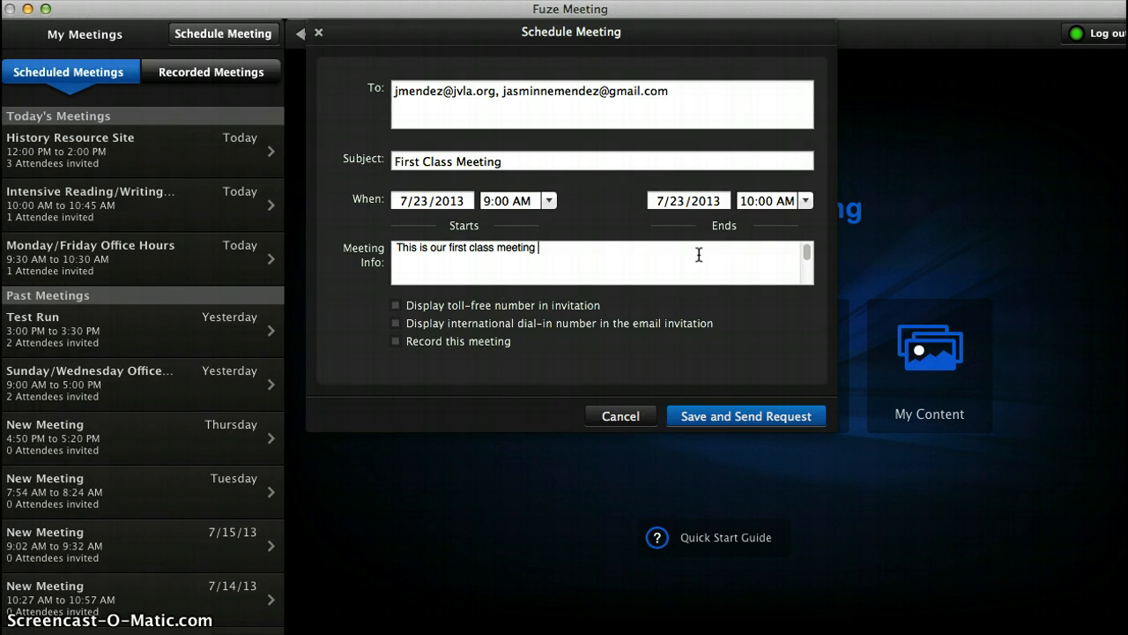
{"action": "type", "text": "for this semester. Please wear ha"}
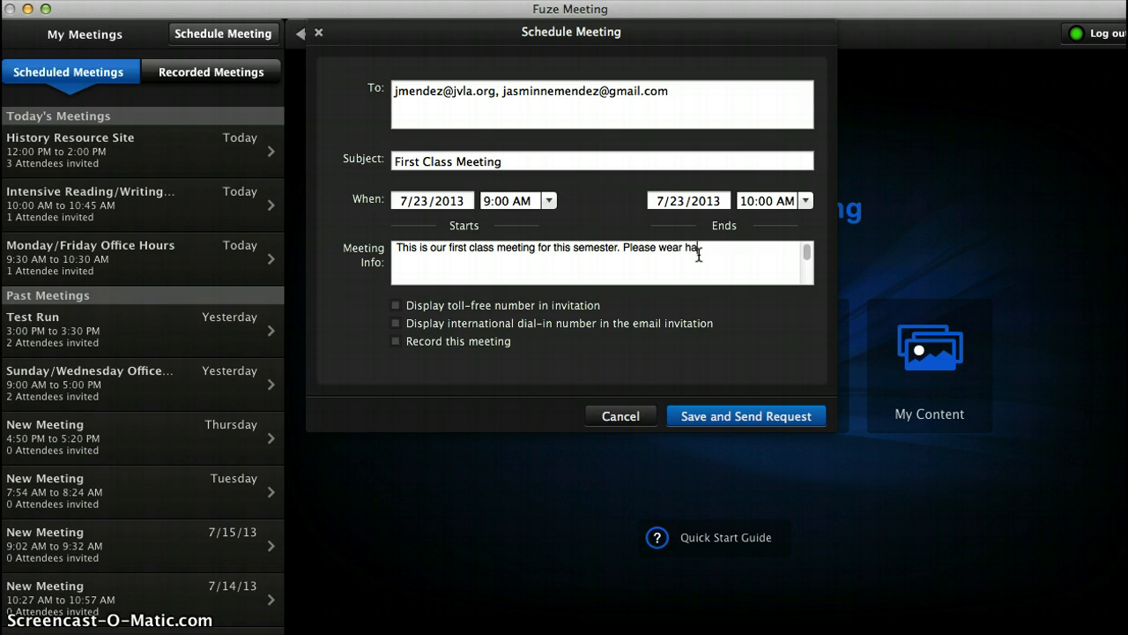
{"action": "key", "text": "BackSpace"}
{"action": "type", "text": "eadphones."}
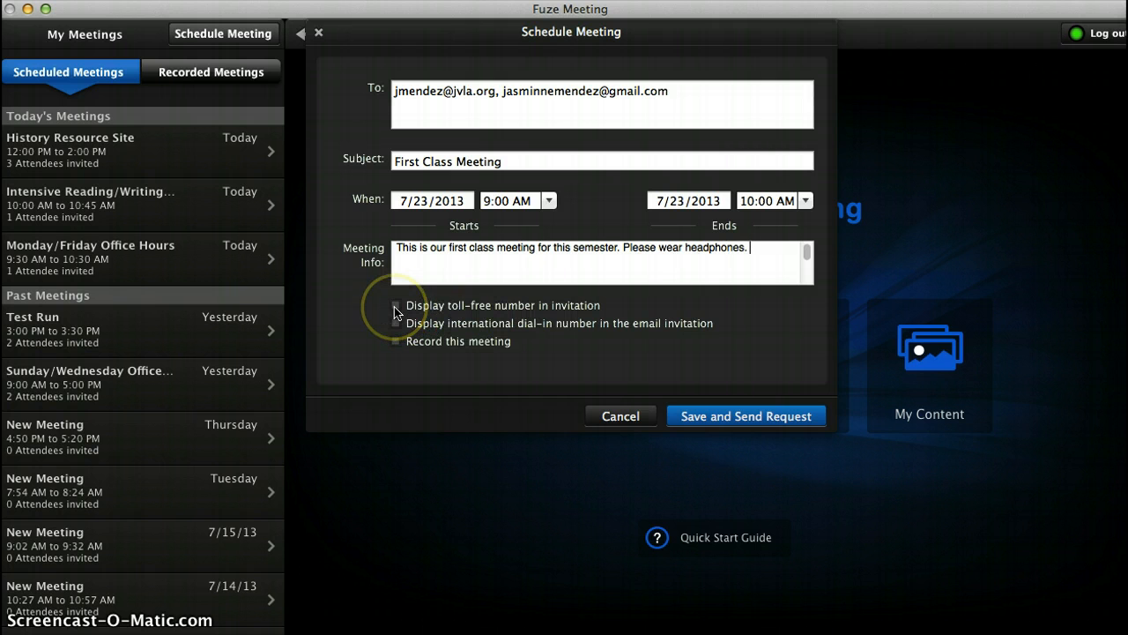
{"action": "left_click", "coordinate": [396, 308]}
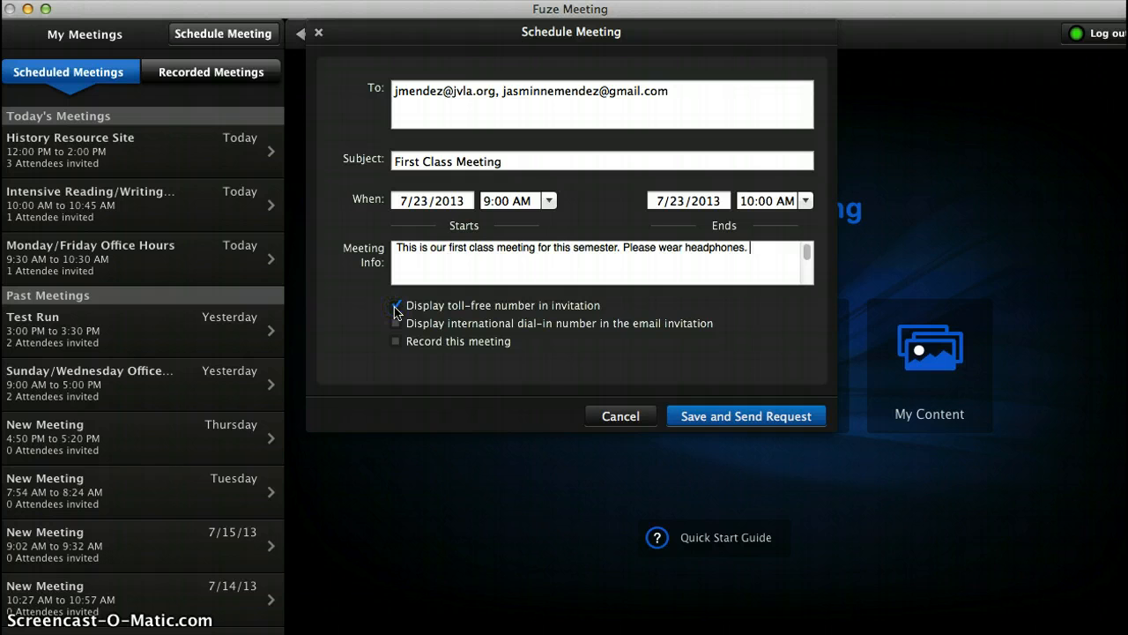
{"action": "left_click", "coordinate": [420, 280]}
Step: Leave meeting recording turned off, then save and send the invitation
{"action": "left_click", "coordinate": [396, 343]}
{"action": "left_click", "coordinate": [396, 342]}
{"action": "left_click", "coordinate": [396, 341]}
{"action": "left_click", "coordinate": [751, 418]}
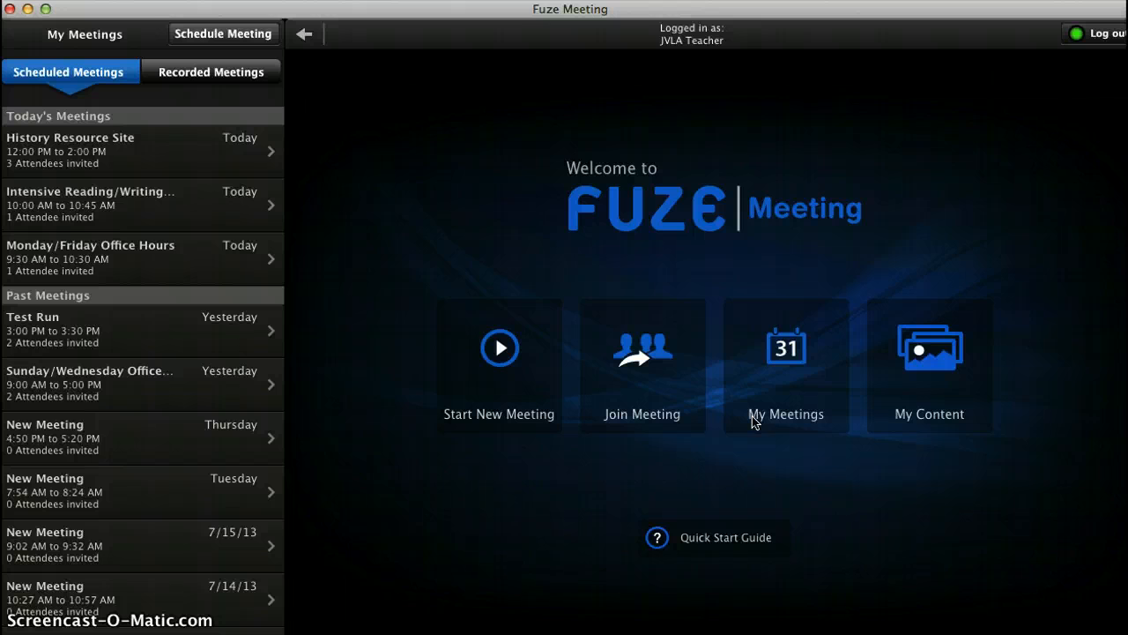
Step: Open First Class Meeting's details under My Meetings and copy its meeting info
{"action": "left_click", "coordinate": [730, 421]}
{"action": "mouse_move", "coordinate": [189, 171]}
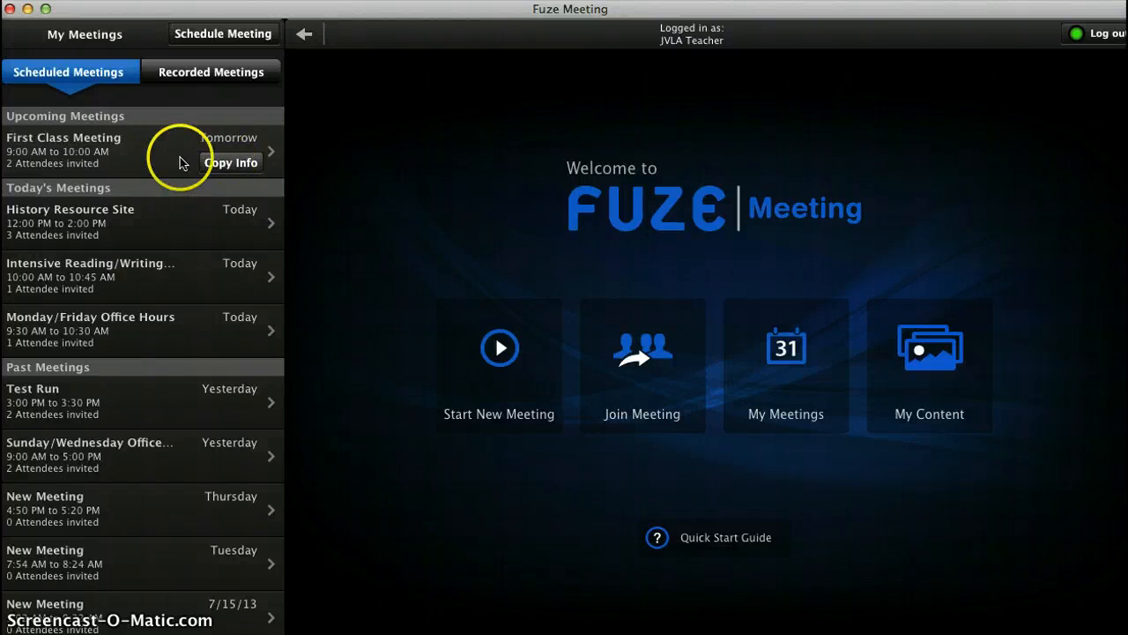
{"action": "left_click", "coordinate": [158, 151]}
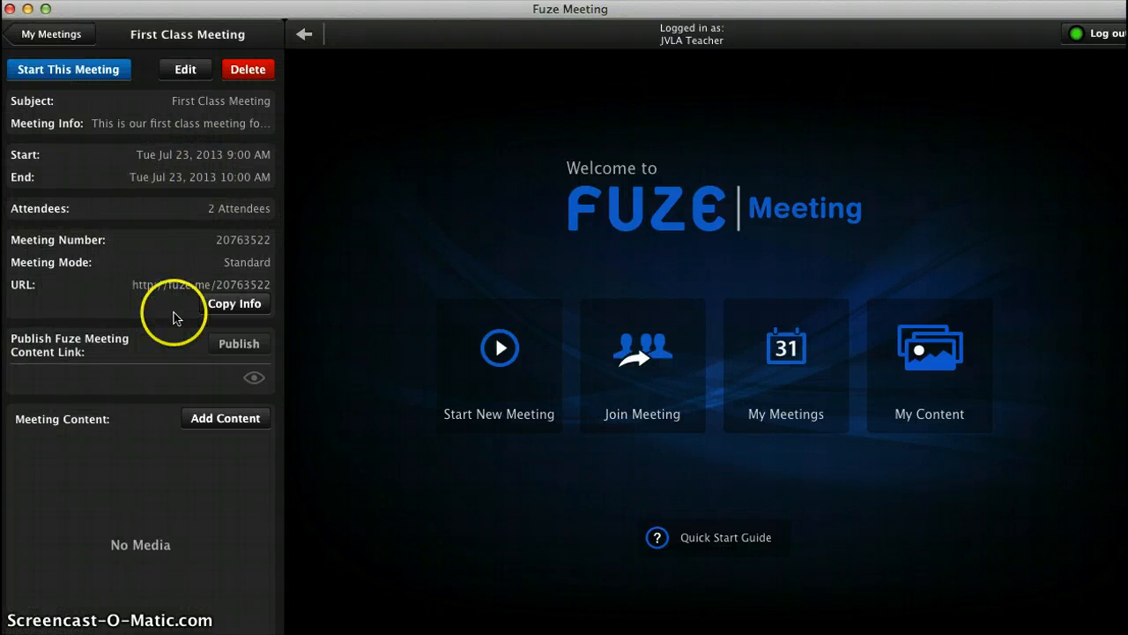
{"action": "left_click", "coordinate": [235, 310]}
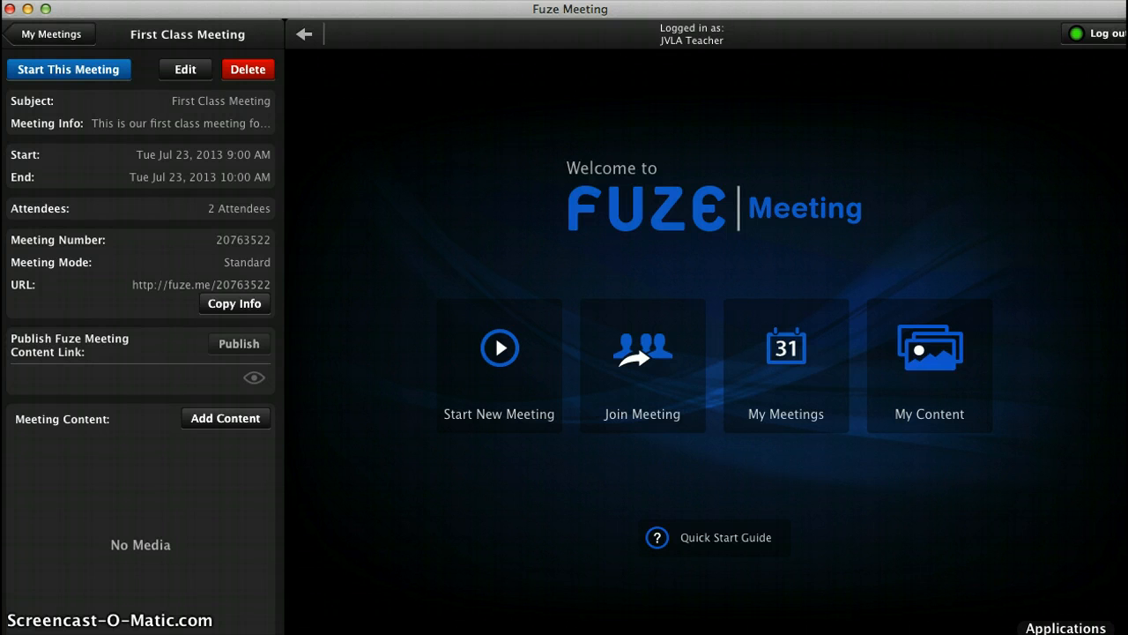
Step: Open the Sample Course participants list in the Moodle browser window
{"action": "left_click", "coordinate": [1031, 634]}
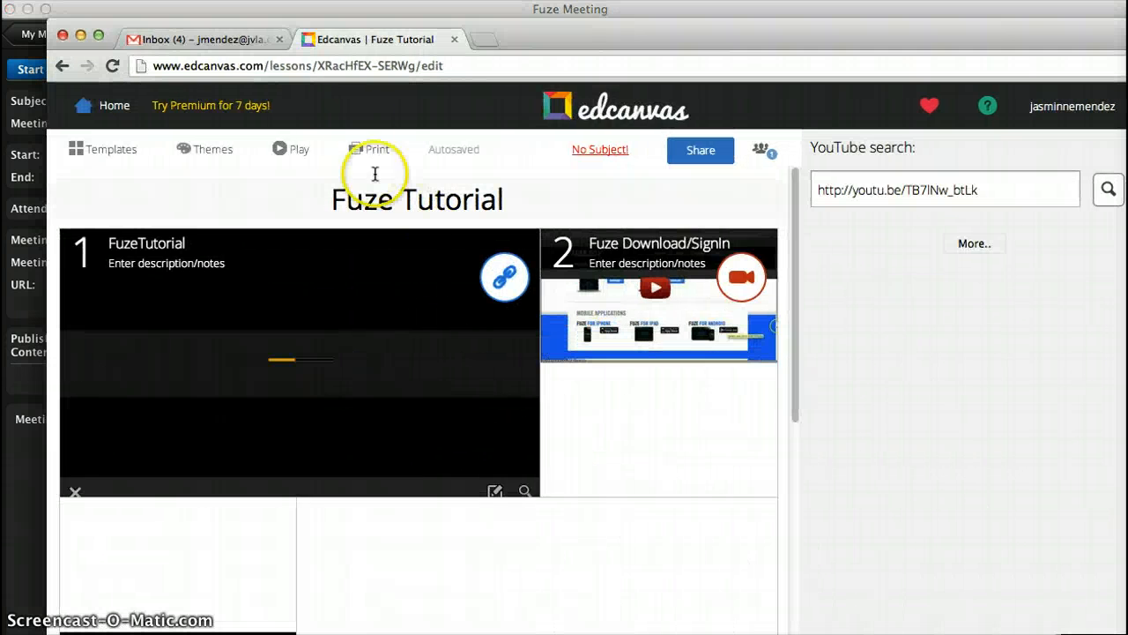
{"action": "left_click", "coordinate": [81, 35]}
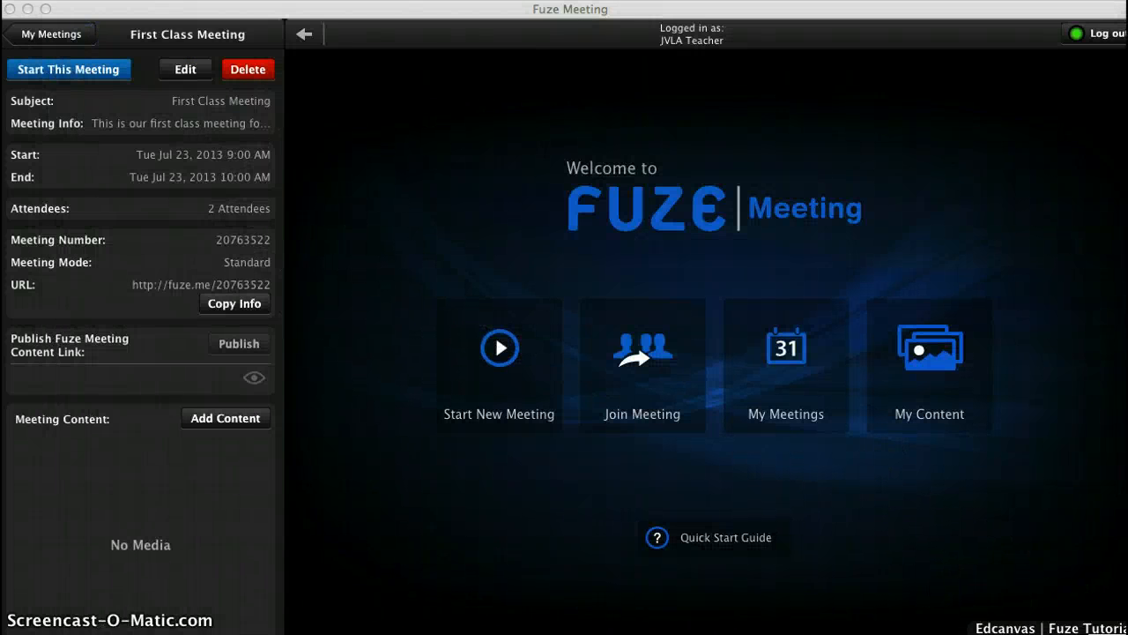
{"action": "left_click", "coordinate": [997, 634]}
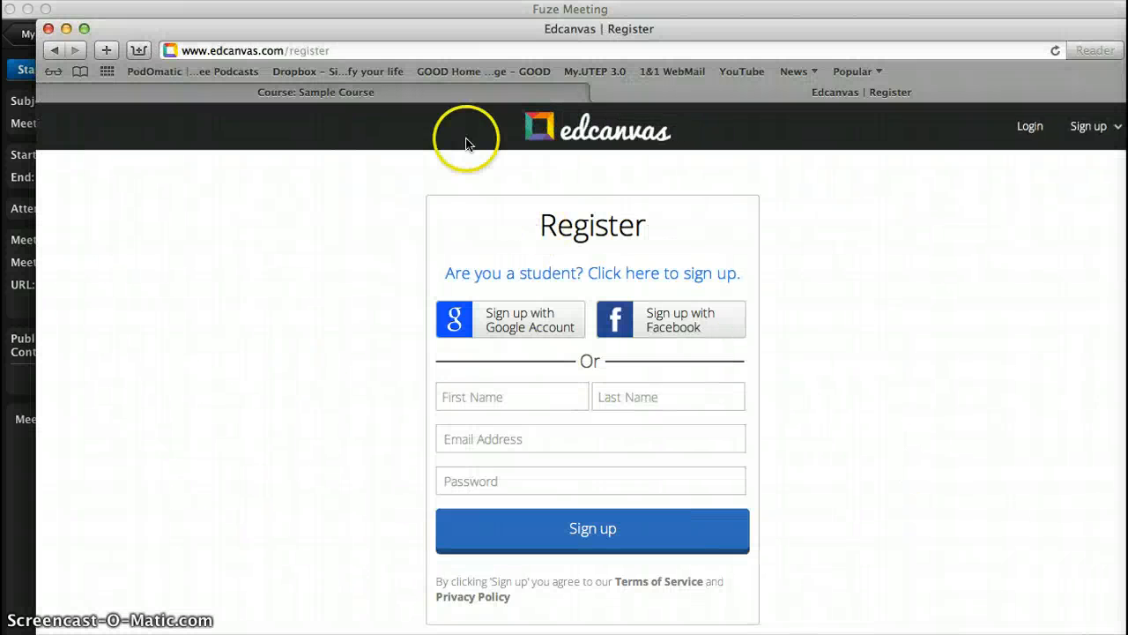
{"action": "left_click", "coordinate": [468, 99]}
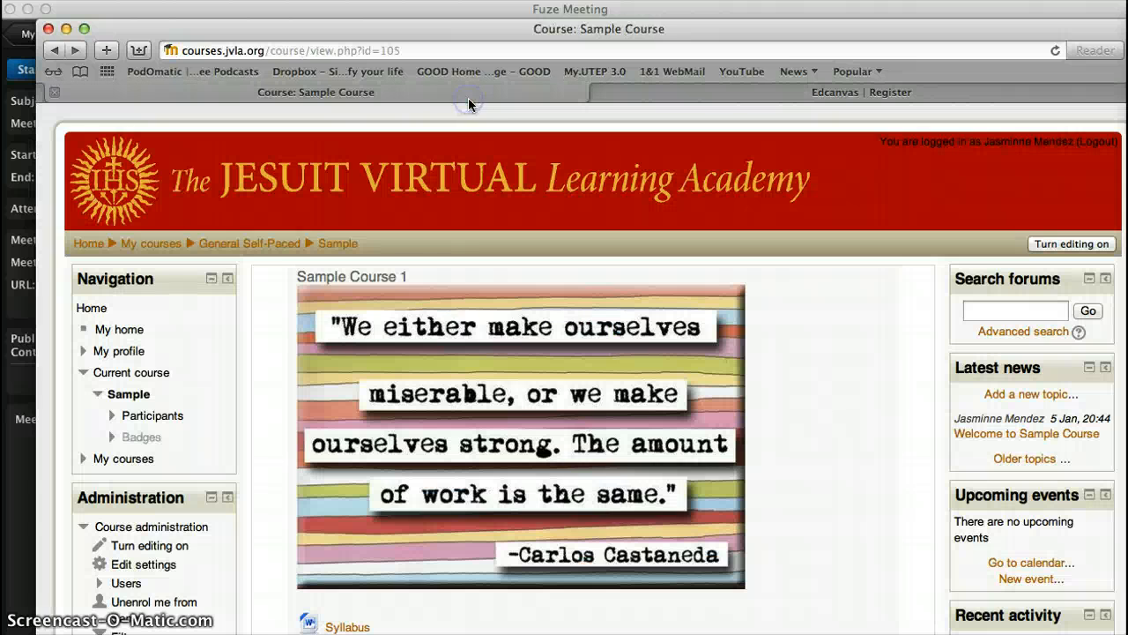
{"action": "left_click", "coordinate": [177, 417]}
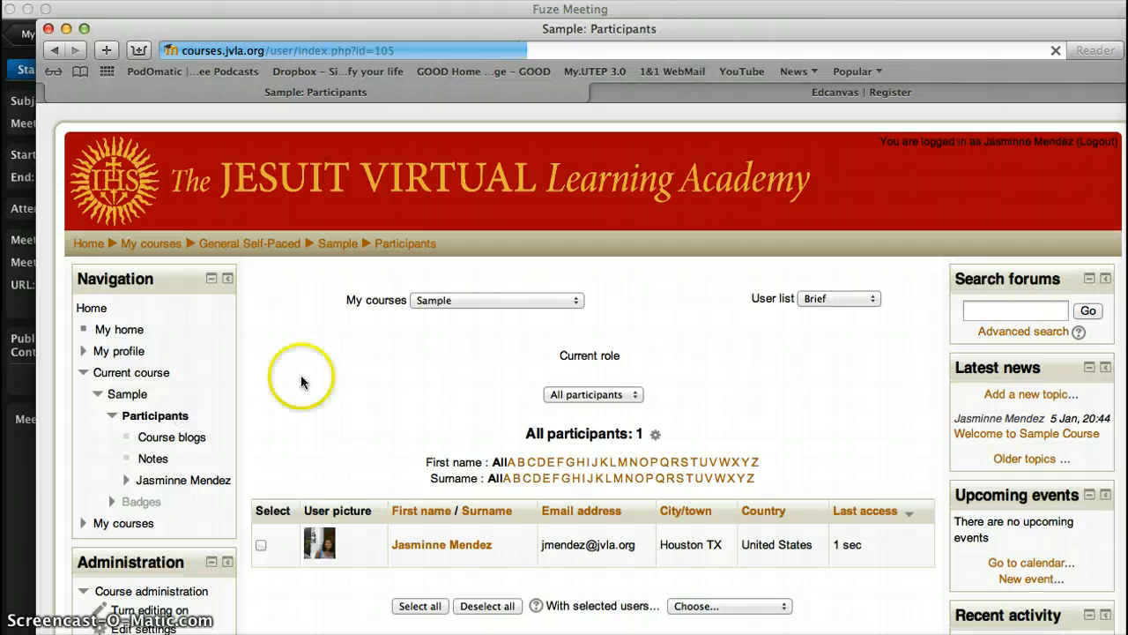
Step: Select all participants and open the 'With selected users...' action list
{"action": "left_click_drag", "start_coordinate": [1106, 10], "coordinate": [1047, 16]}
{"action": "left_click", "coordinate": [1125, 42]}
{"action": "scroll", "coordinate": [1102, 189], "scroll_direction": "down", "scroll_amount": 5}
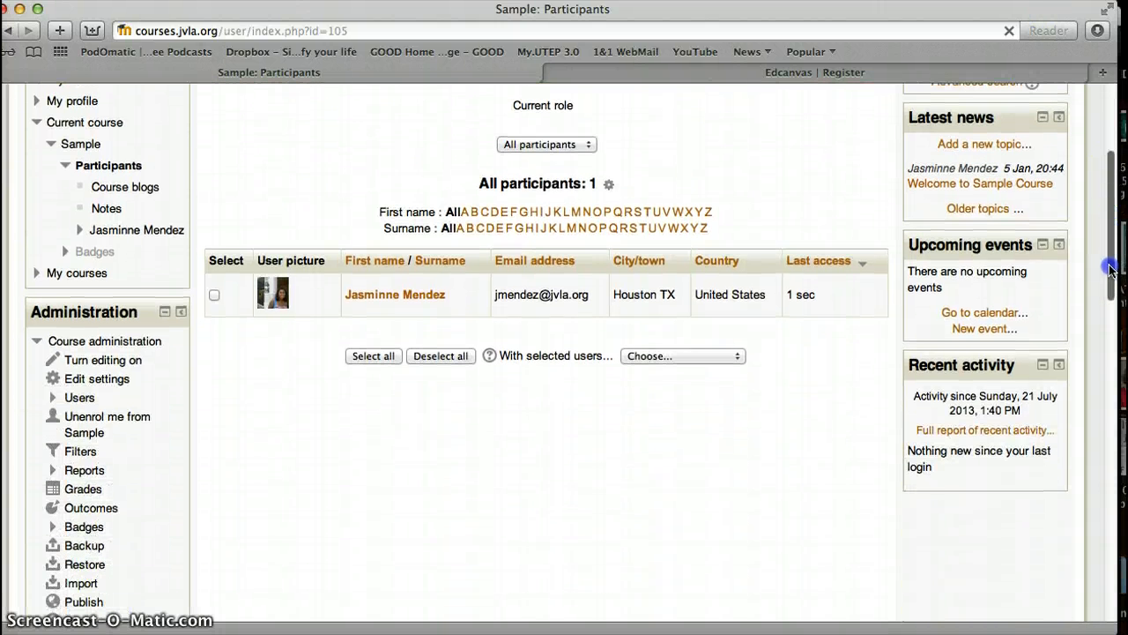
{"action": "left_click", "coordinate": [375, 362]}
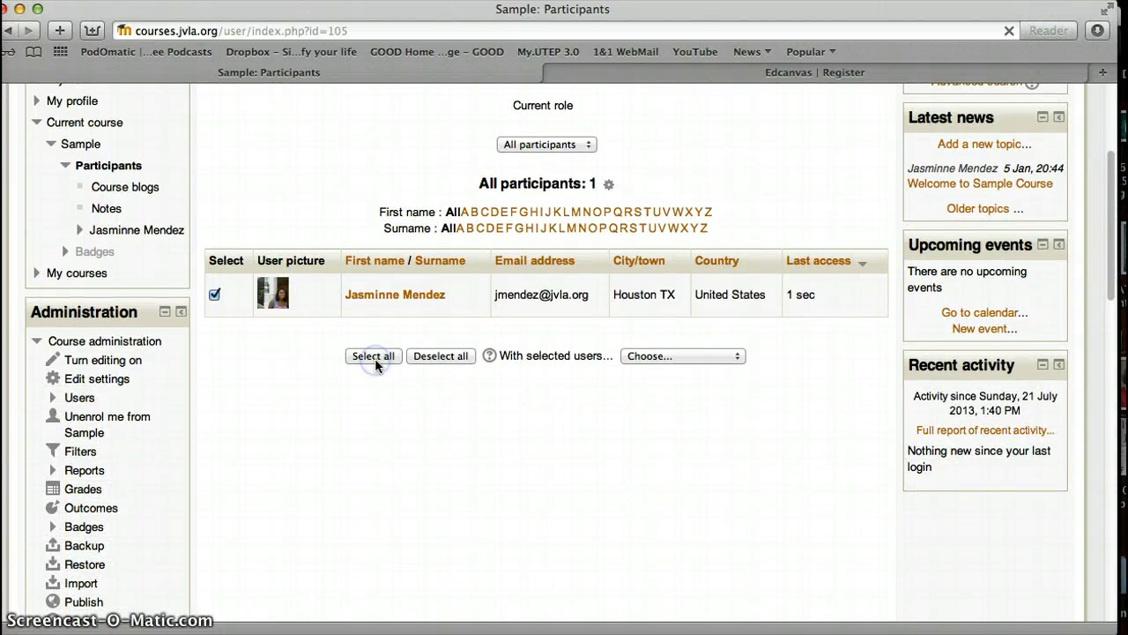
{"action": "left_click", "coordinate": [712, 355]}
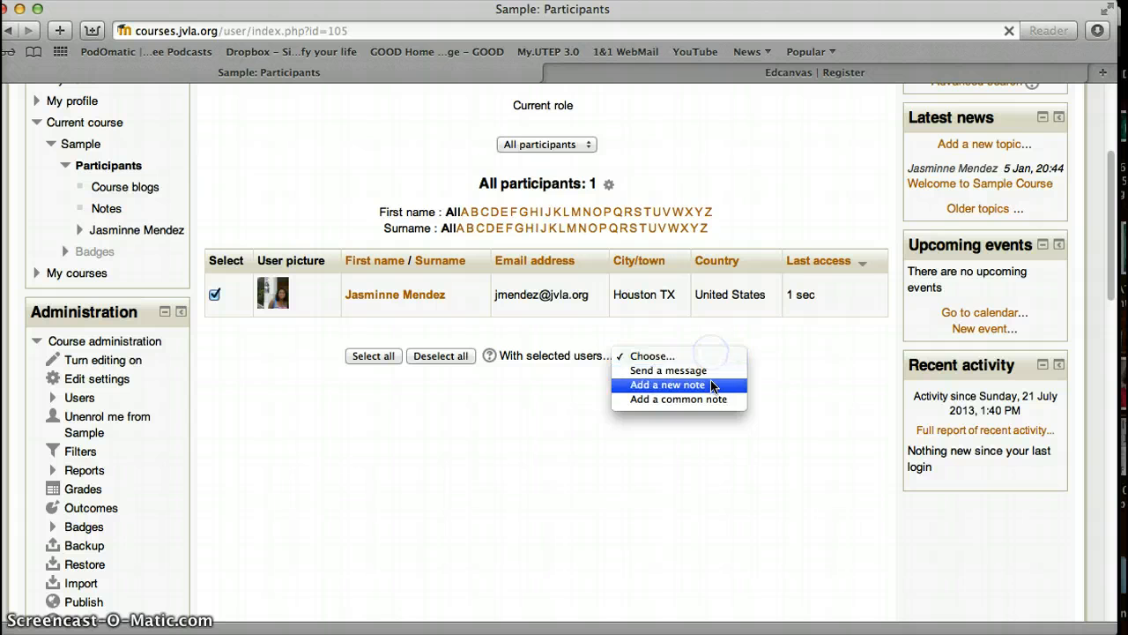
Step: Paste the Fuze meeting URL, dial-in and meeting number into a message, then preview it
{"action": "left_click", "coordinate": [710, 370]}
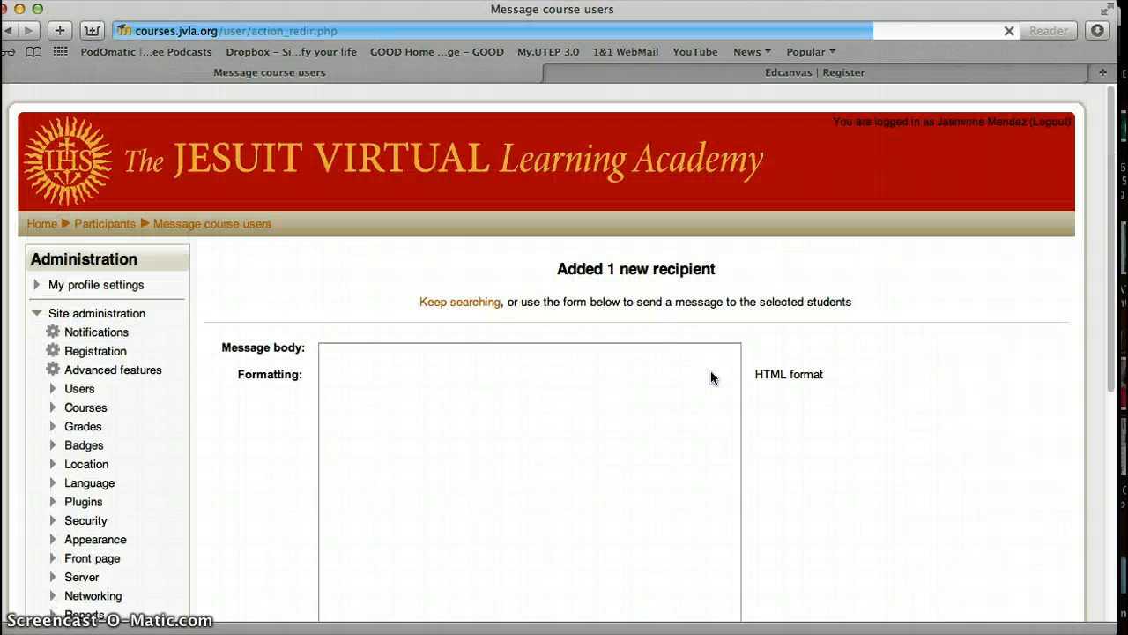
{"action": "left_click", "coordinate": [487, 430]}
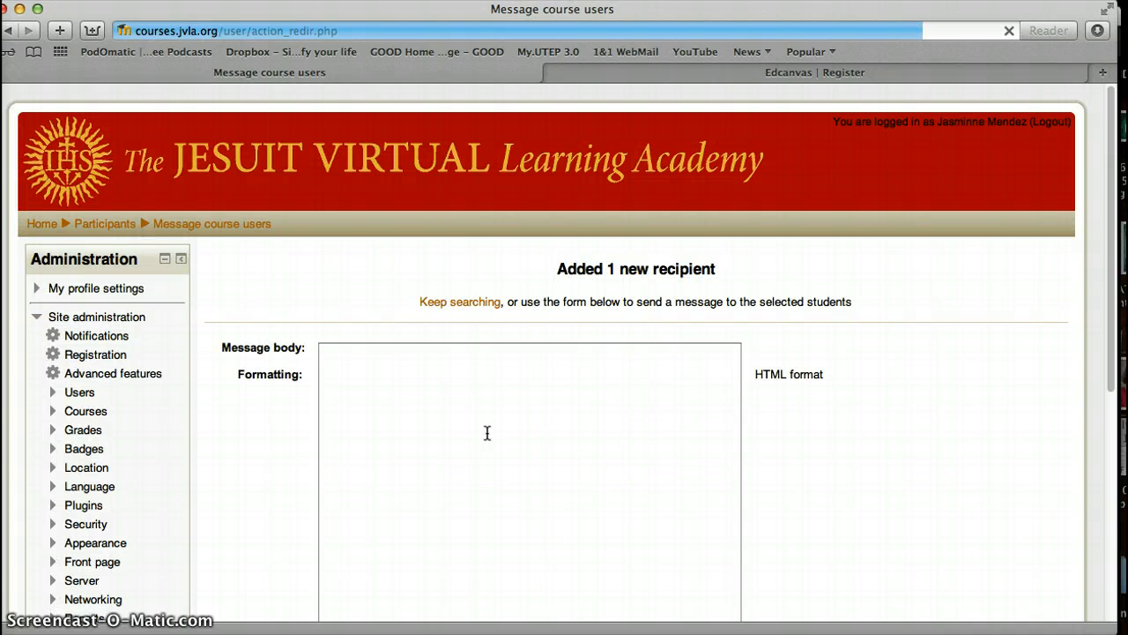
{"action": "left_click", "coordinate": [486, 432]}
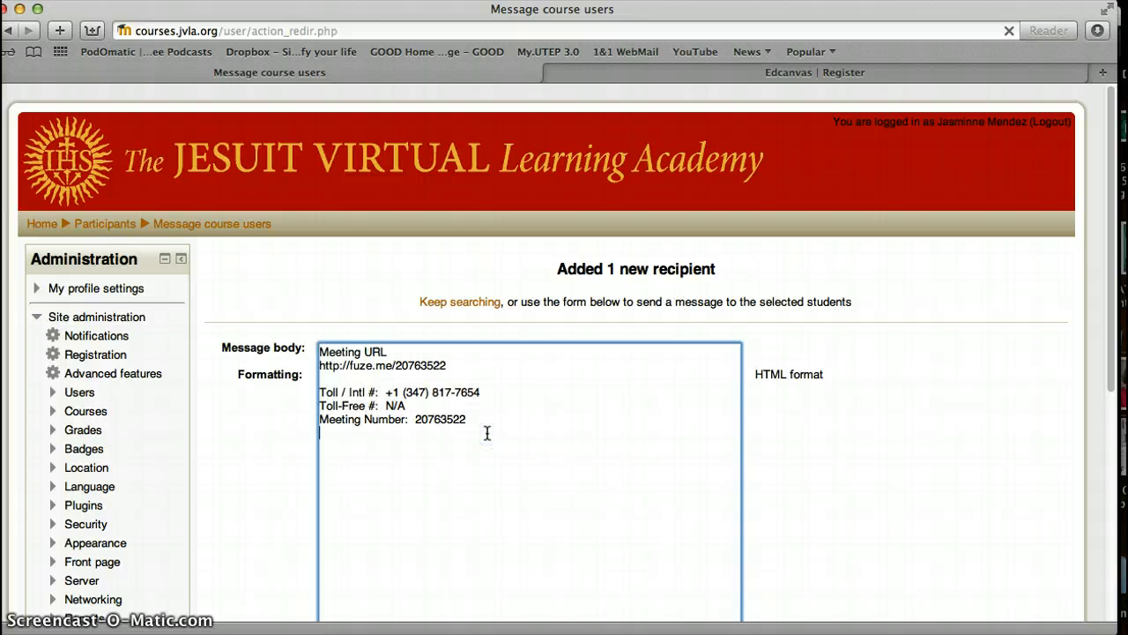
{"action": "left_click", "coordinate": [525, 456]}
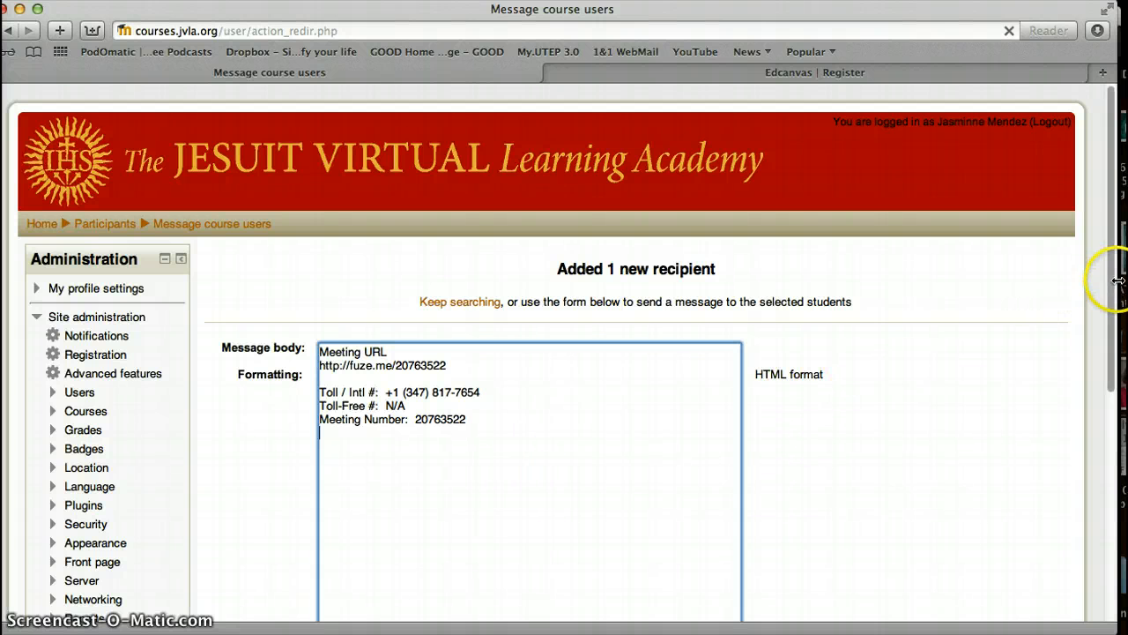
{"action": "left_click_drag", "start_coordinate": [1107, 276], "coordinate": [1112, 352]}
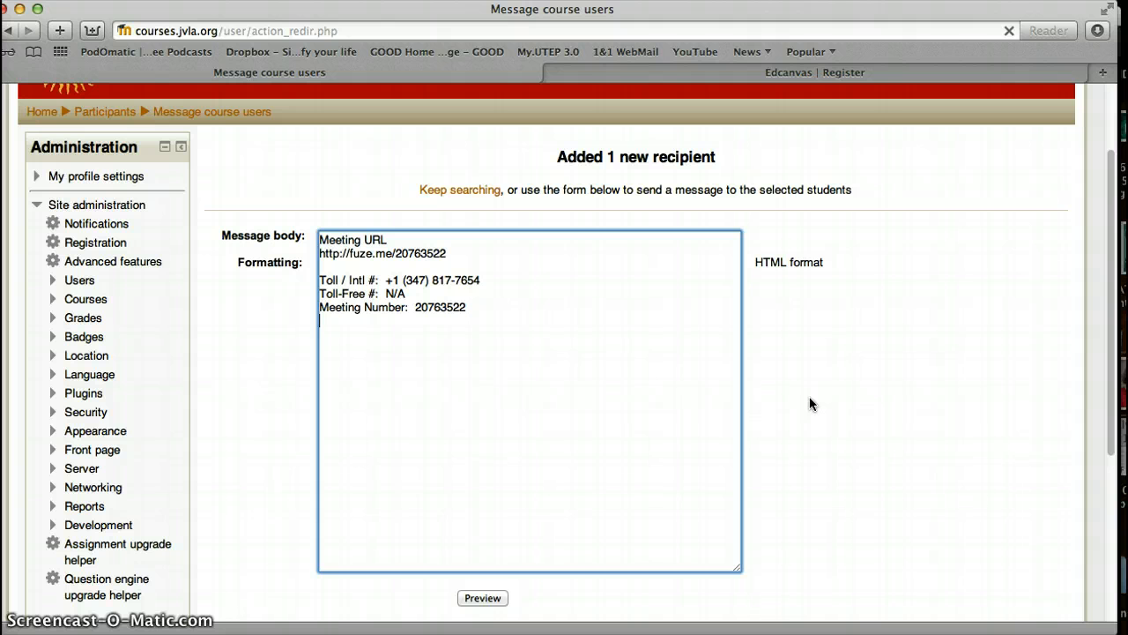
{"action": "left_click_drag", "start_coordinate": [1111, 349], "coordinate": [1093, 406]}
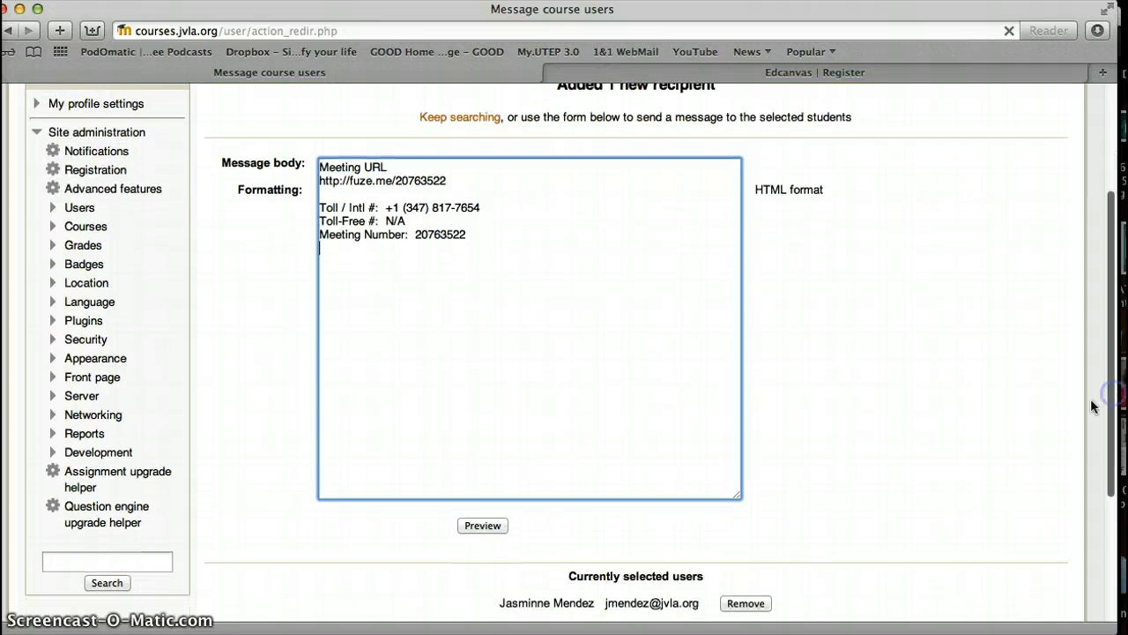
{"action": "left_click", "coordinate": [494, 533]}
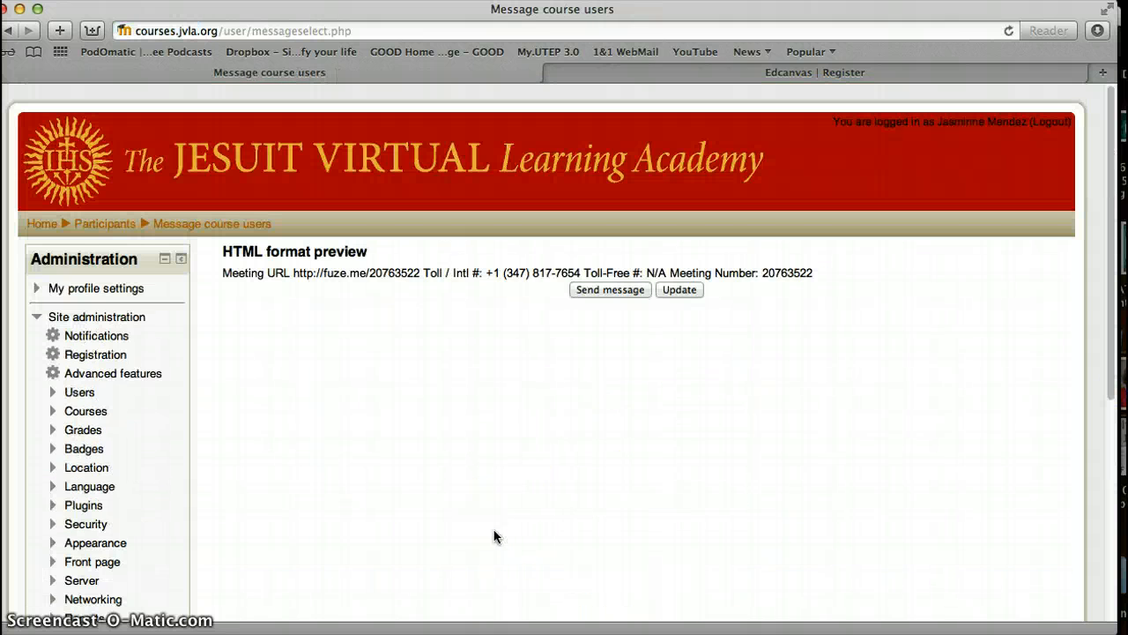
Step: Add blank lines above the meeting details in the message body
{"action": "left_click", "coordinate": [680, 290]}
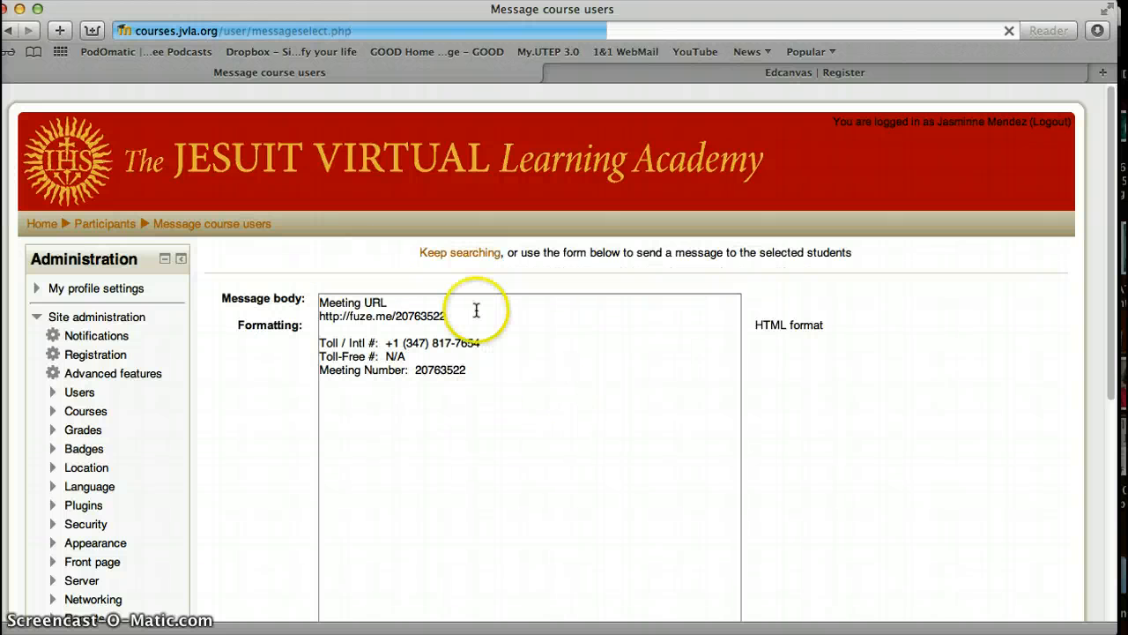
{"action": "left_click", "coordinate": [485, 304]}
{"action": "left_click", "coordinate": [319, 302]}
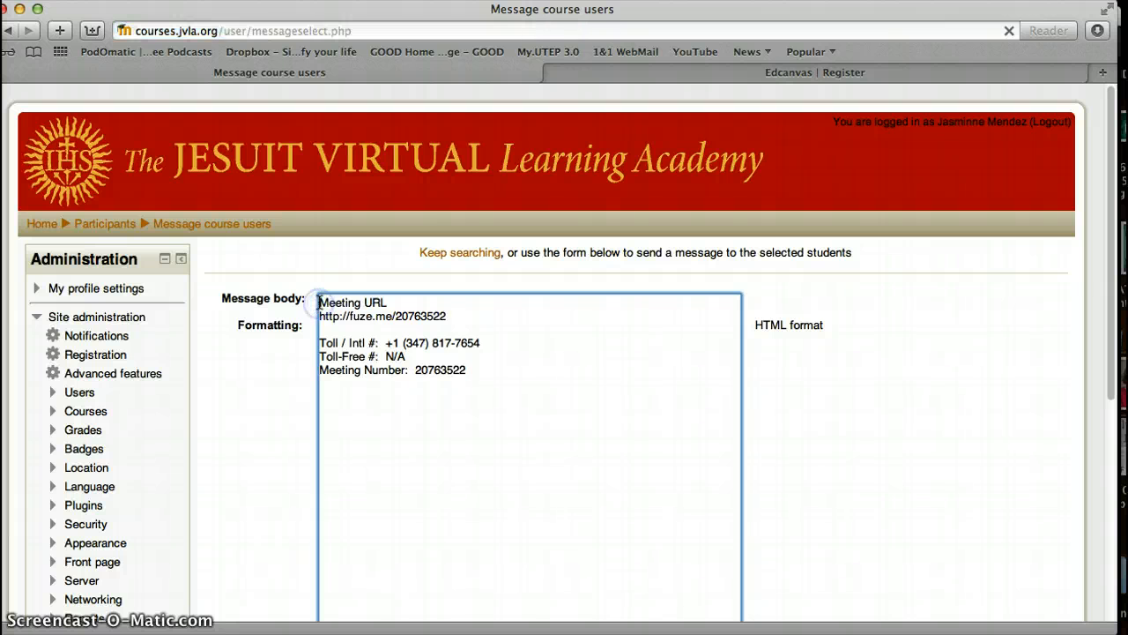
{"action": "key", "text": "Return"}
{"action": "key", "text": "Return"}
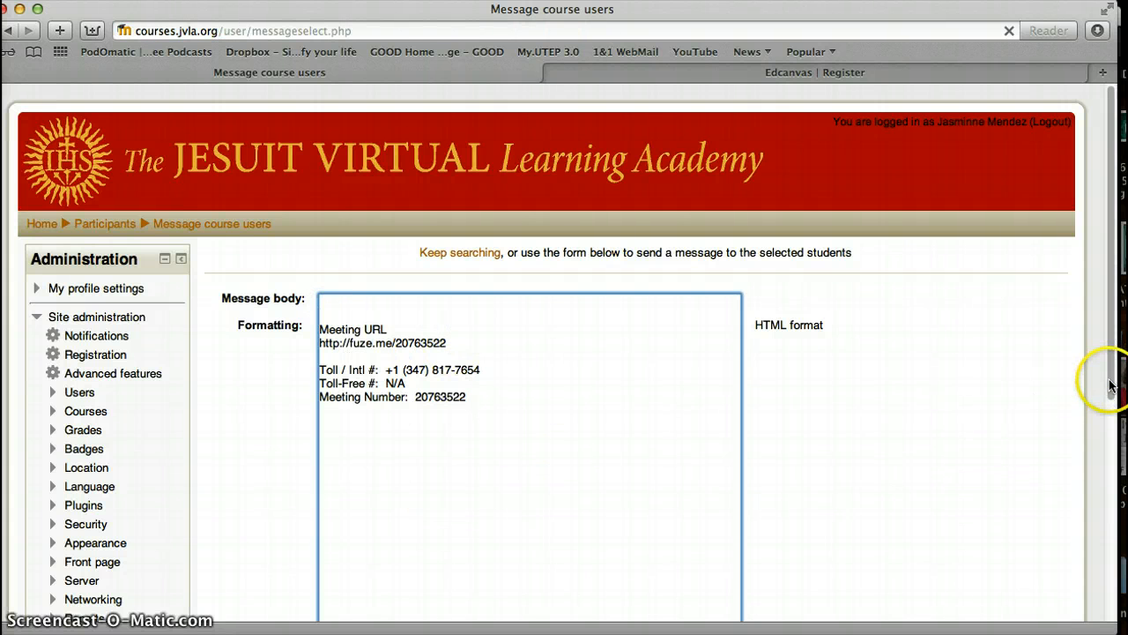
{"action": "scroll", "coordinate": [1111, 385], "scroll_direction": "down", "scroll_amount": 3}
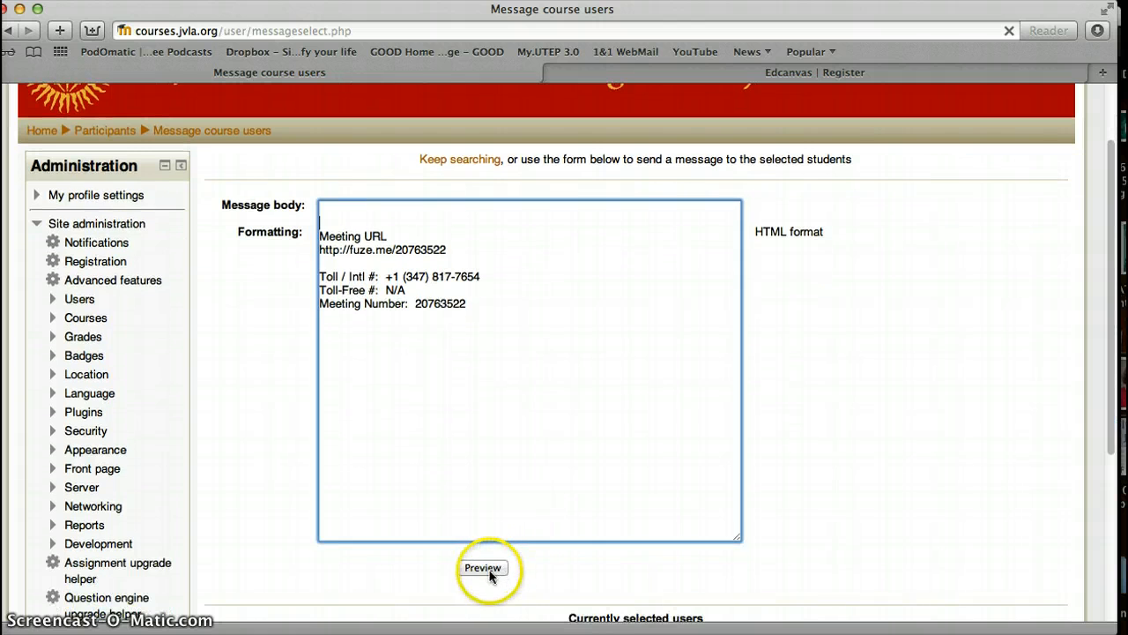
Step: Preview the revised message, send it to the student, and minimize the browser
{"action": "left_click", "coordinate": [483, 568]}
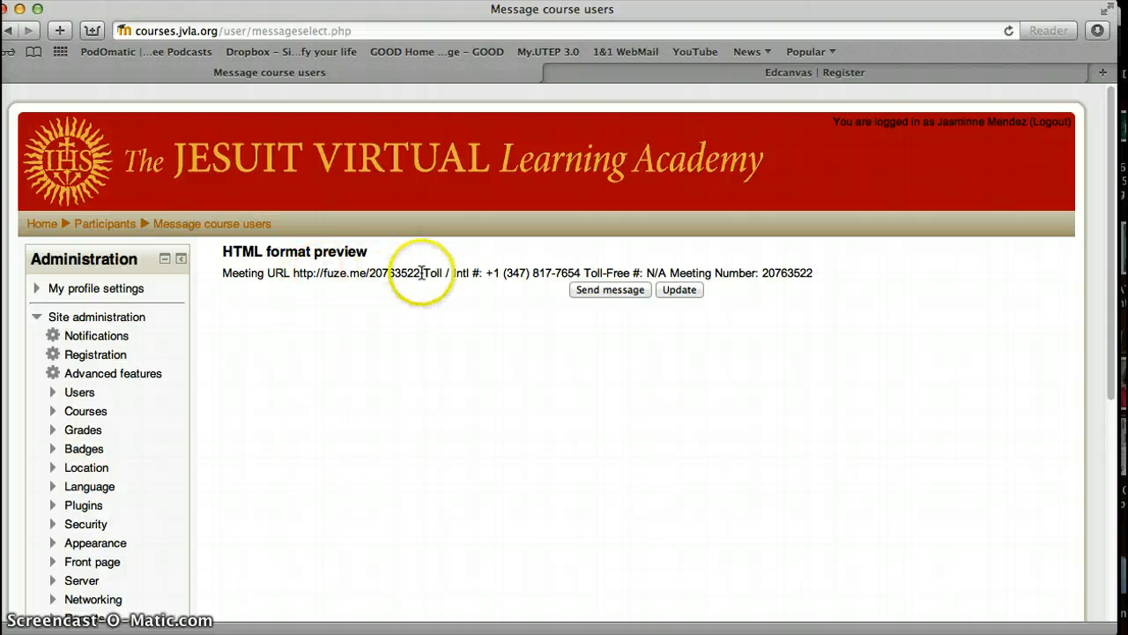
{"action": "left_click", "coordinate": [623, 290]}
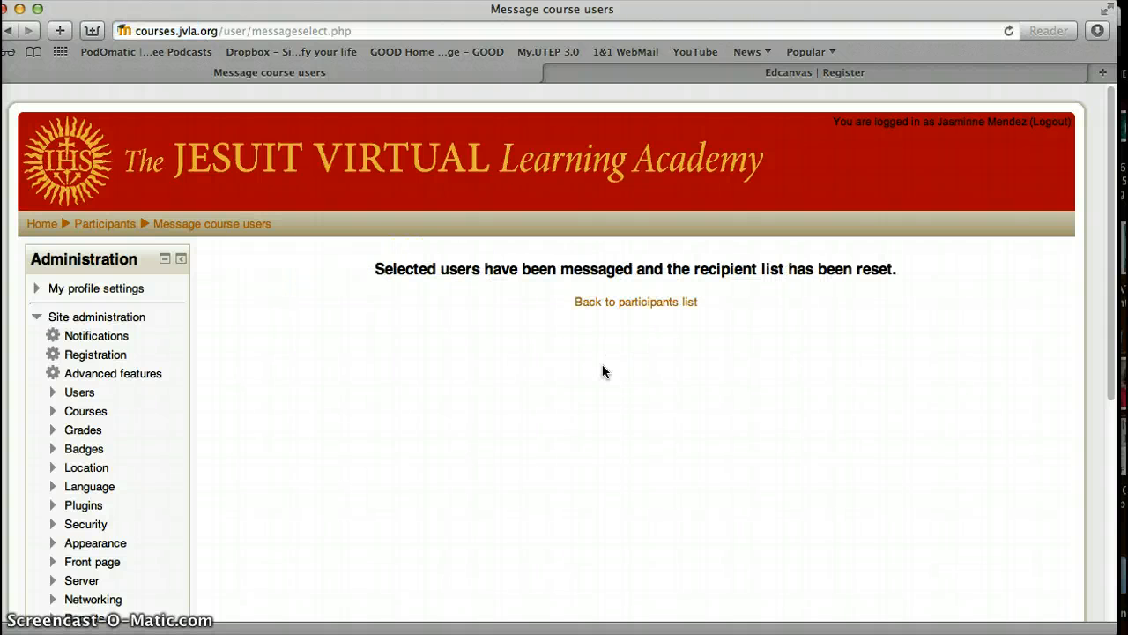
{"action": "left_click", "coordinate": [19, 10]}
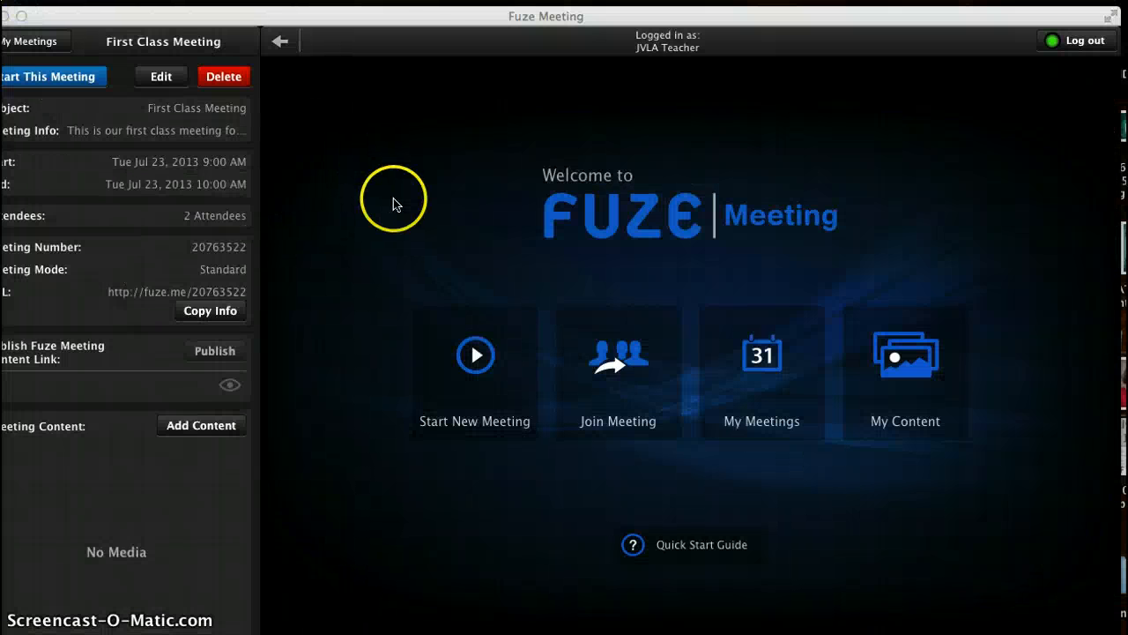
Step: Start First Class Meeting from its details panel in Fuze Meeting
{"action": "left_click_drag", "start_coordinate": [418, 14], "coordinate": [442, 18]}
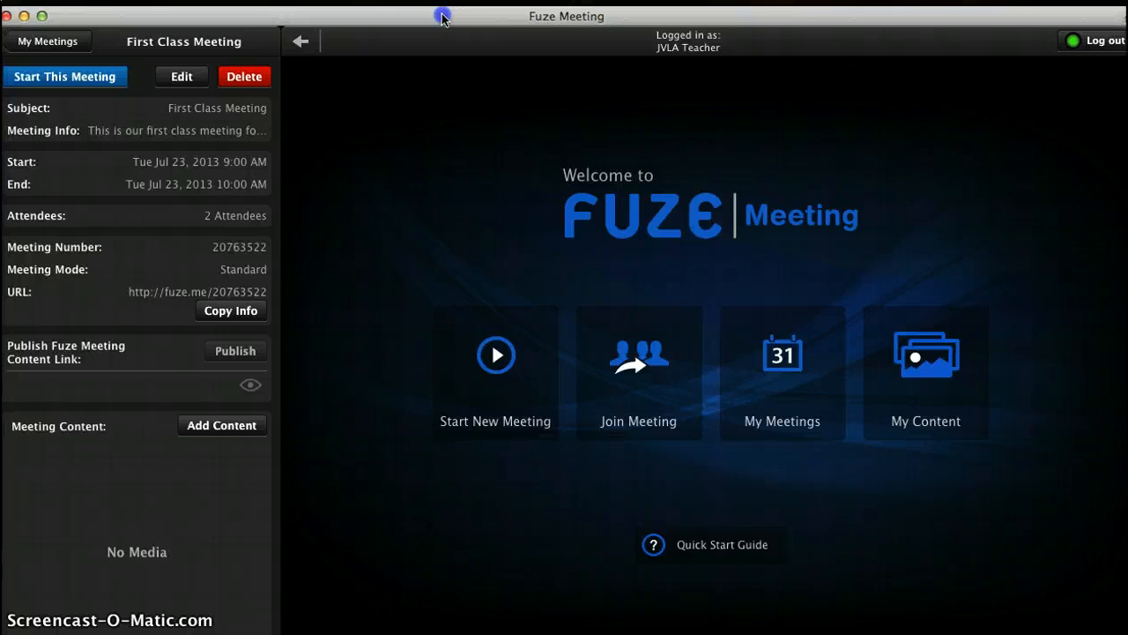
{"action": "left_click", "coordinate": [100, 79]}
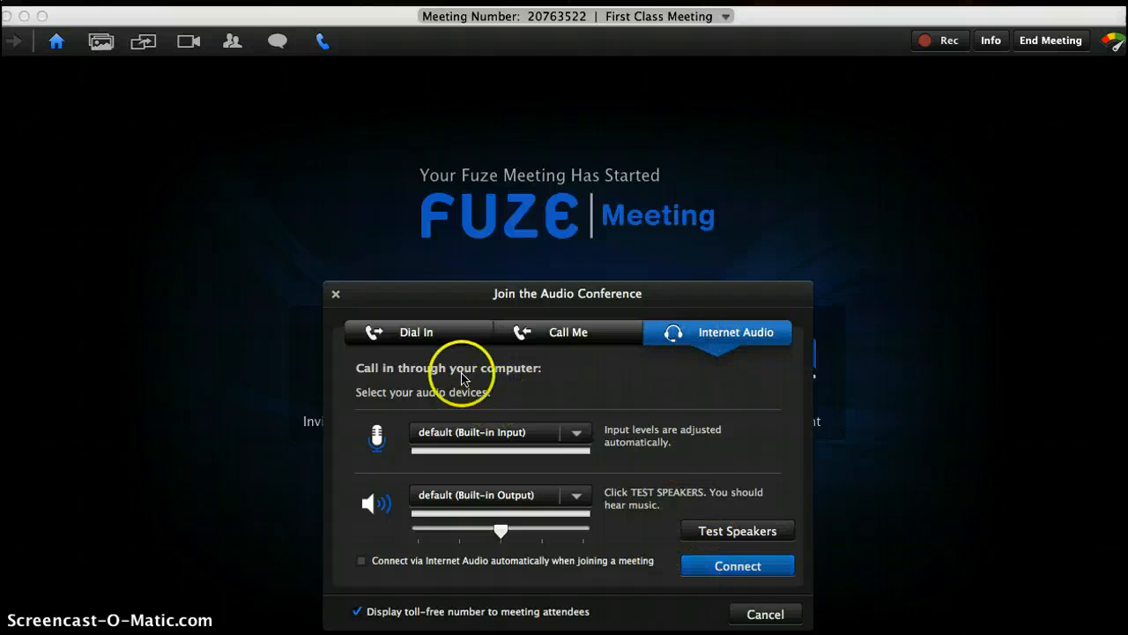
Step: Review the Dial In and Call Me options, then connect audio via Internet Audio
{"action": "left_click", "coordinate": [459, 333]}
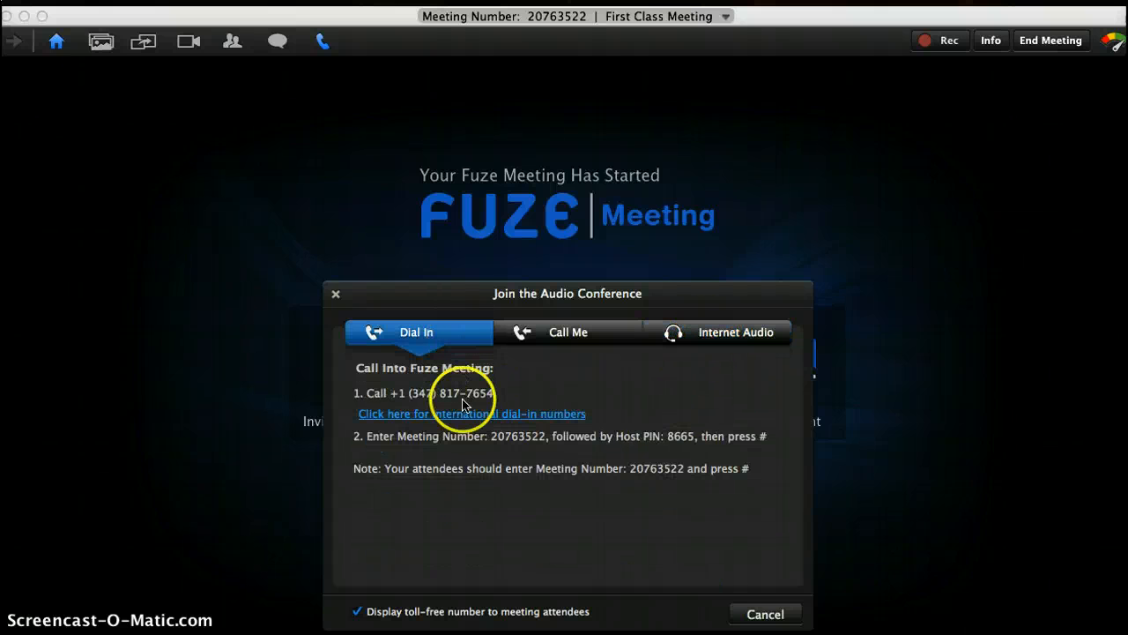
{"action": "left_click", "coordinate": [560, 335]}
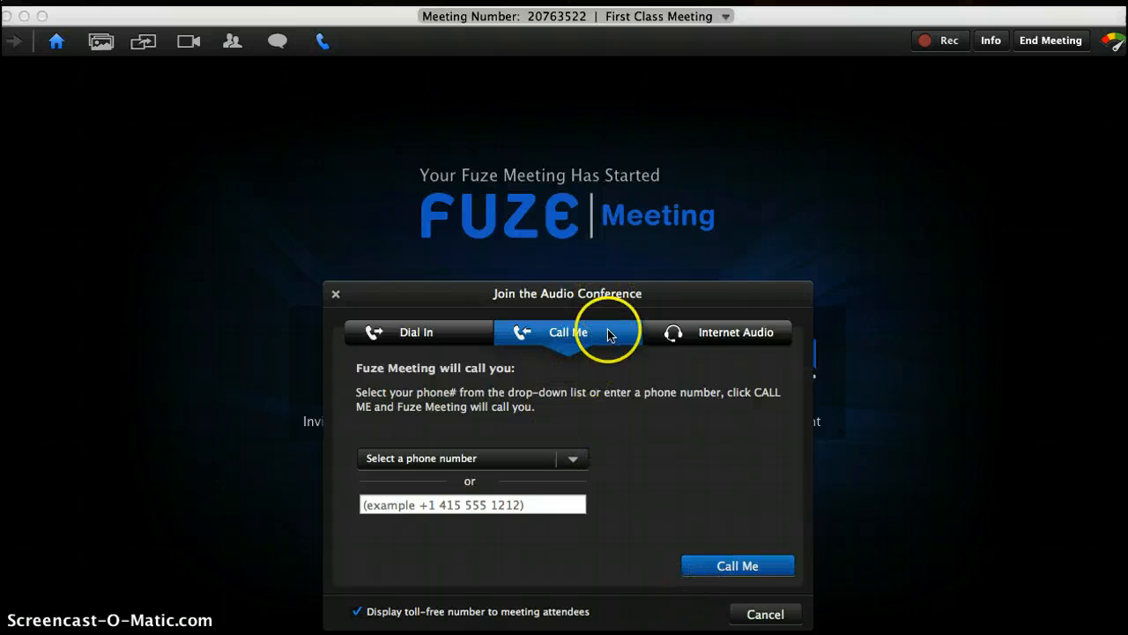
{"action": "left_click", "coordinate": [709, 340]}
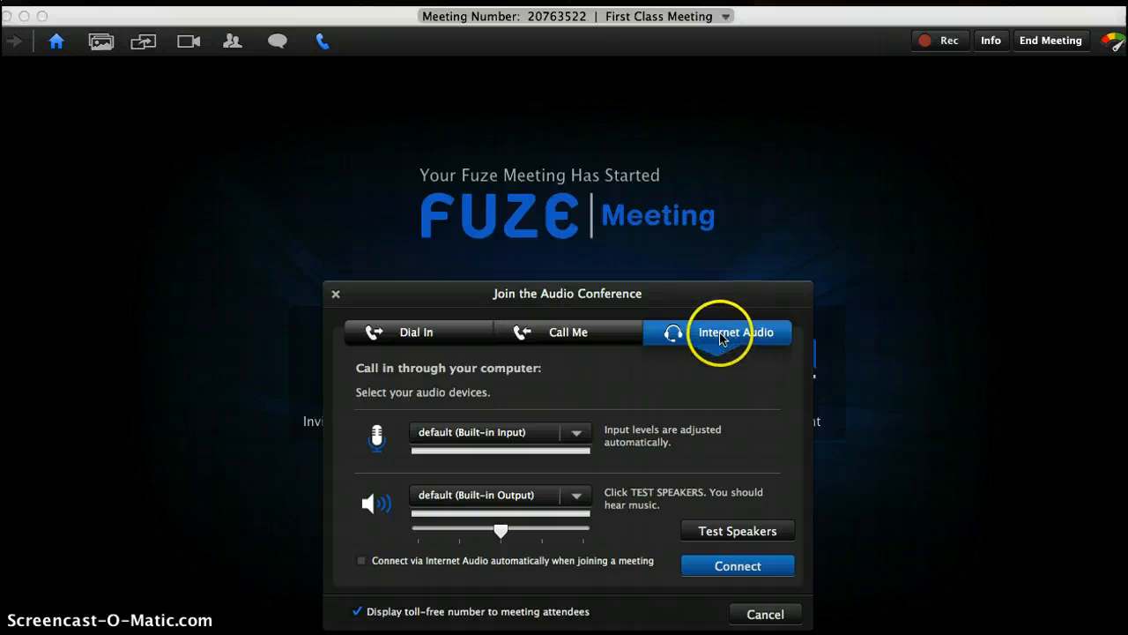
{"action": "left_click", "coordinate": [748, 565]}
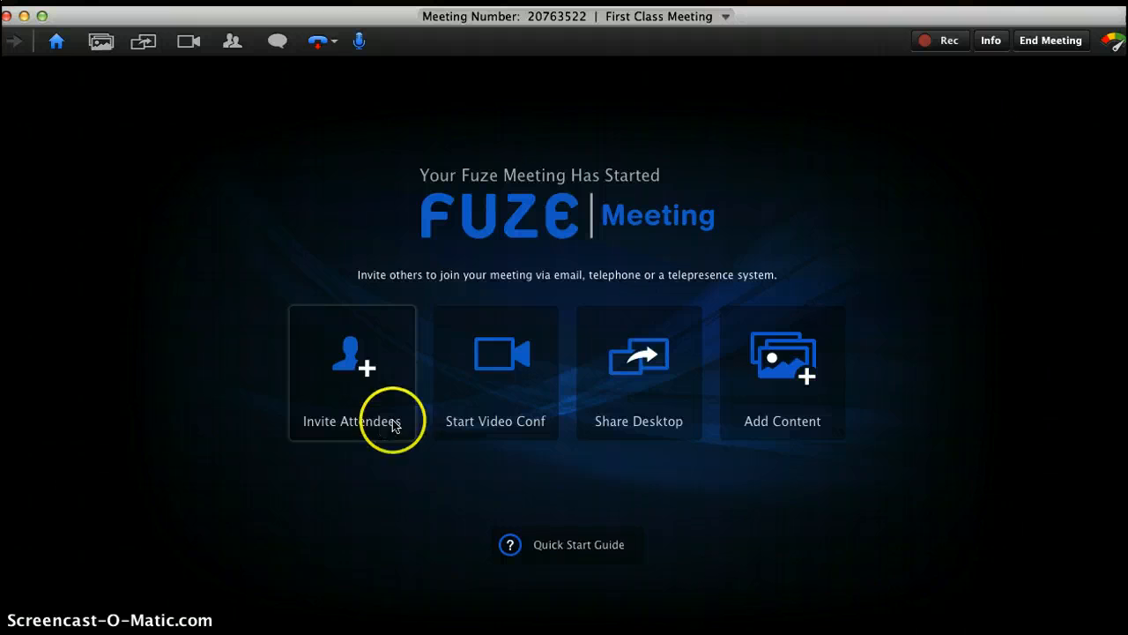
Step: Run a brief webcam video conference, preview Share Desktop and Add Content, then request ending the meeting
{"action": "left_click", "coordinate": [483, 415]}
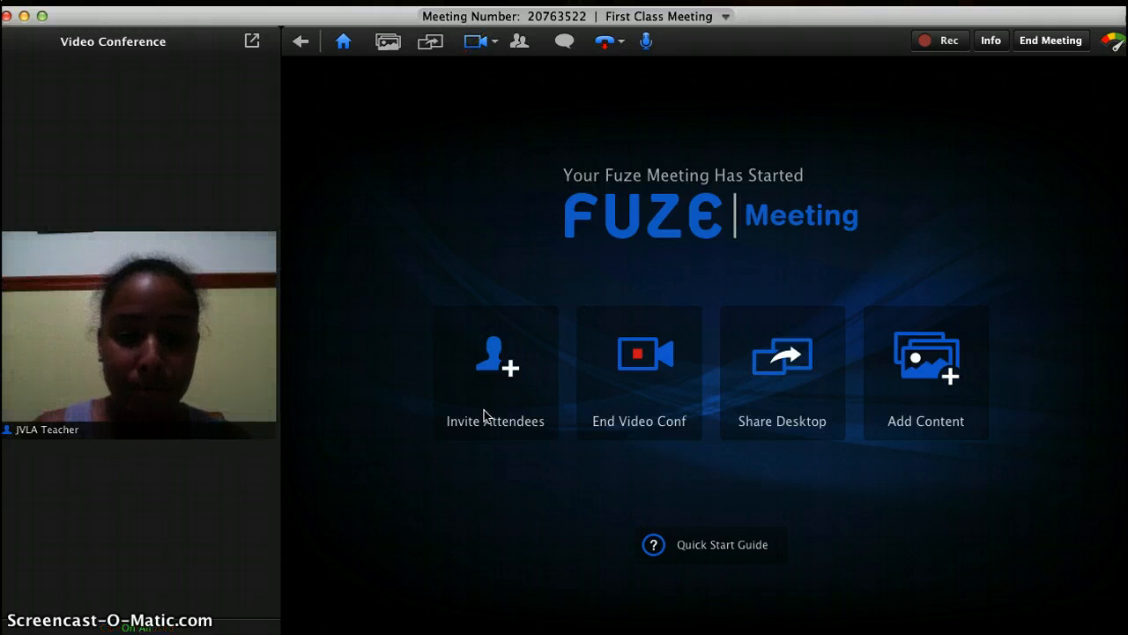
{"action": "left_click", "coordinate": [622, 393]}
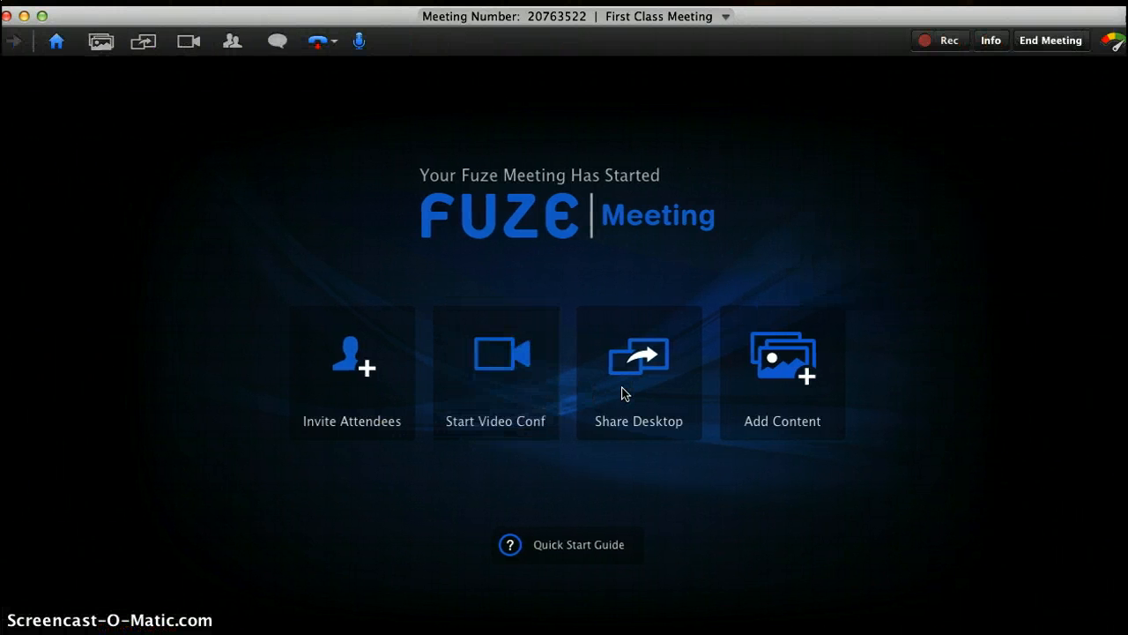
{"action": "left_click", "coordinate": [648, 365]}
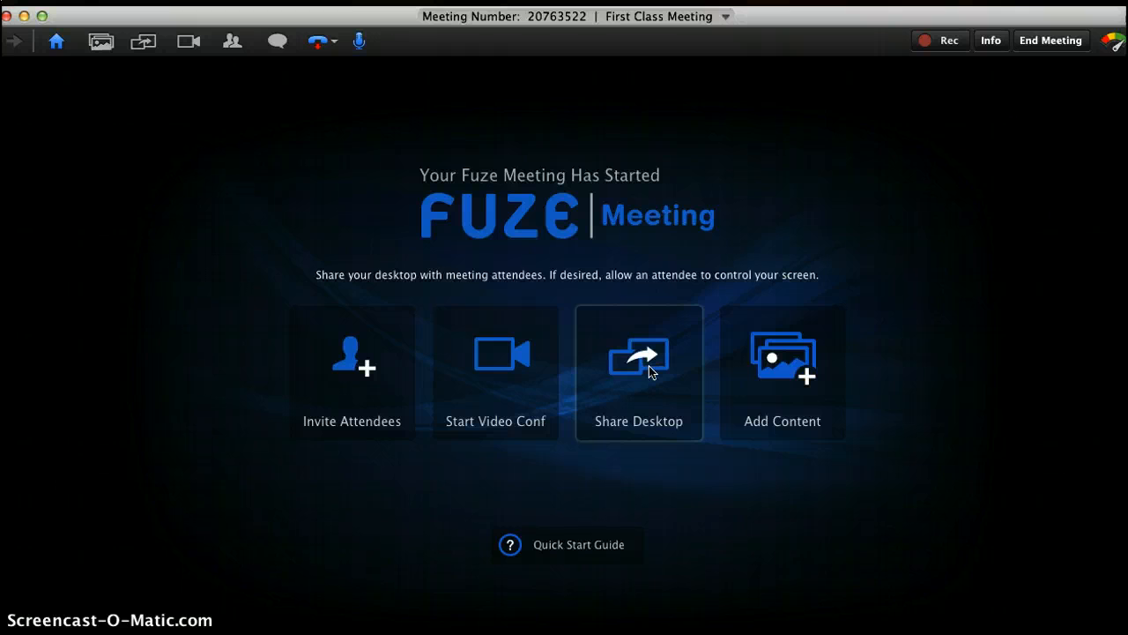
{"action": "left_click", "coordinate": [771, 347]}
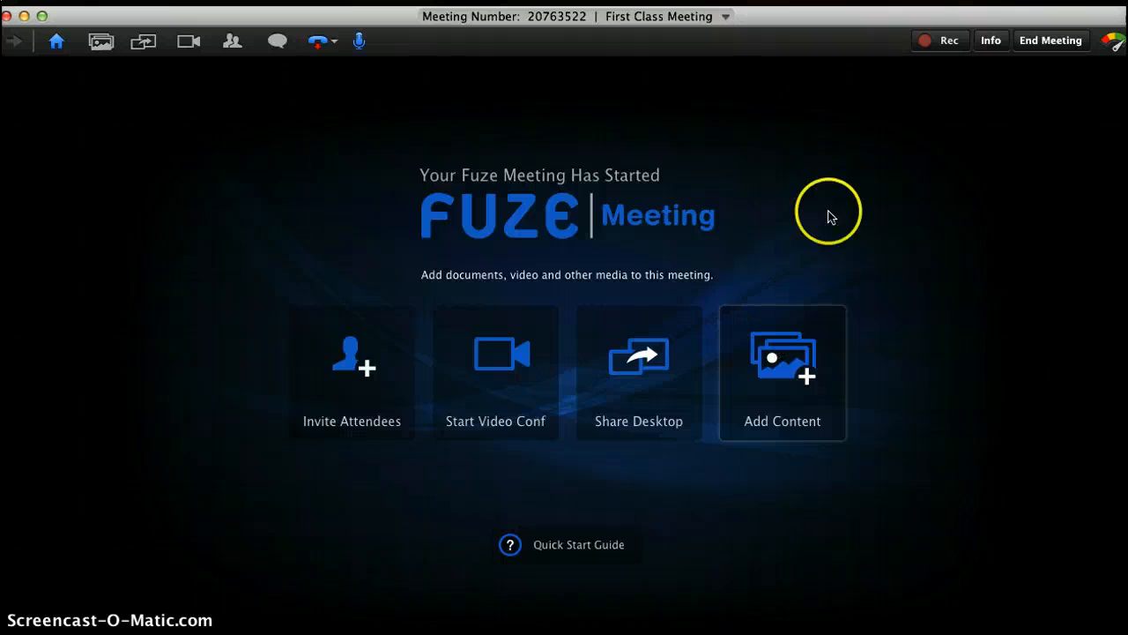
{"action": "left_click", "coordinate": [1049, 40]}
Step: Confirm ending First Class Meeting and launch a new instant meeting from the home screen
{"action": "left_click", "coordinate": [697, 165]}
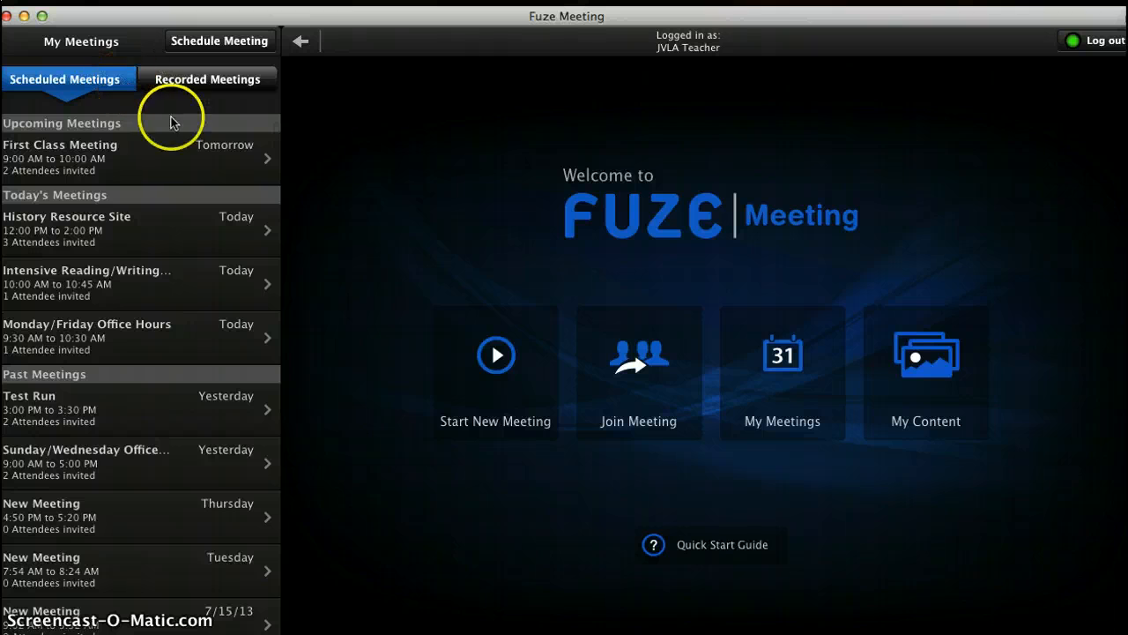
{"action": "left_click", "coordinate": [494, 354]}
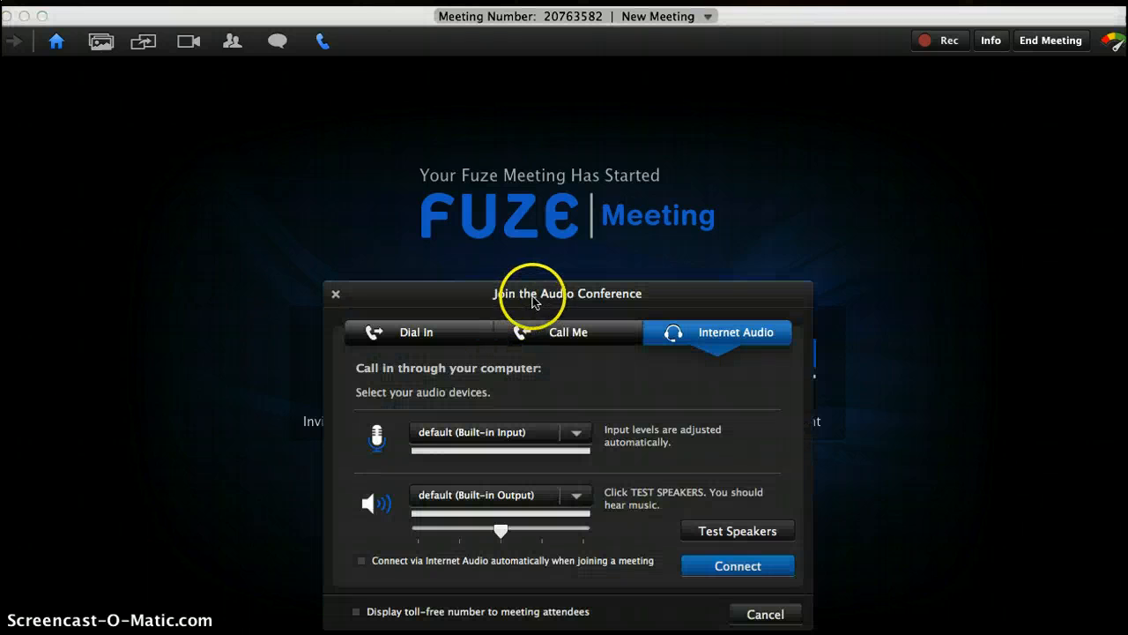
Step: Join New Meeting's audio conference using Internet Audio through the computer
{"action": "left_click", "coordinate": [702, 565]}
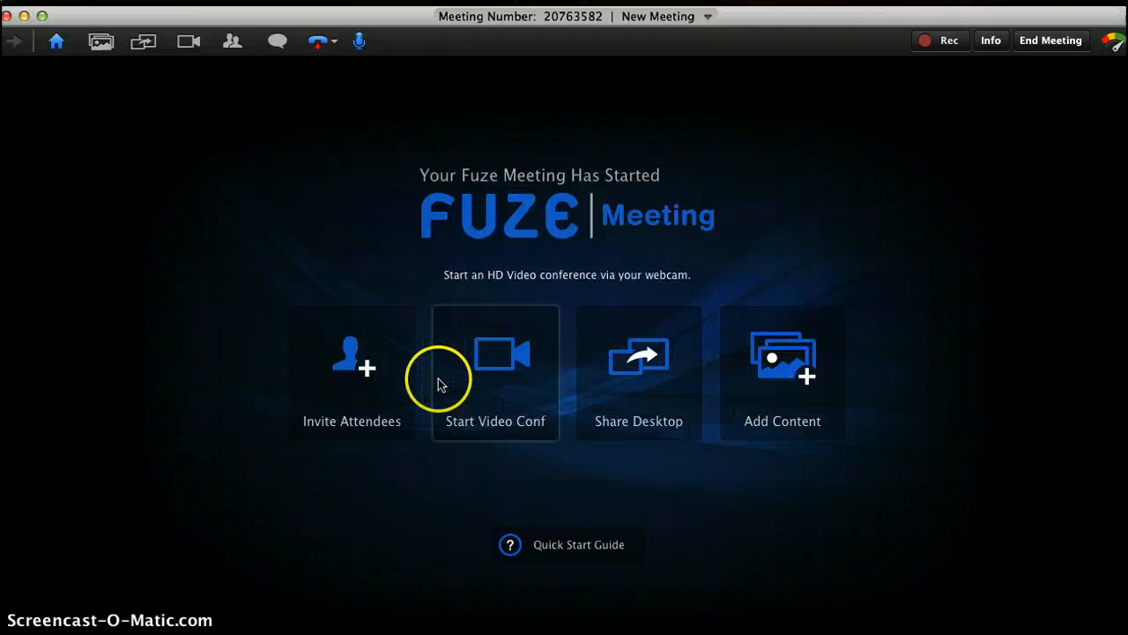
Step: Email a meeting invitation to one attendee's address, then end New Meeting and confirm
{"action": "left_click", "coordinate": [361, 388]}
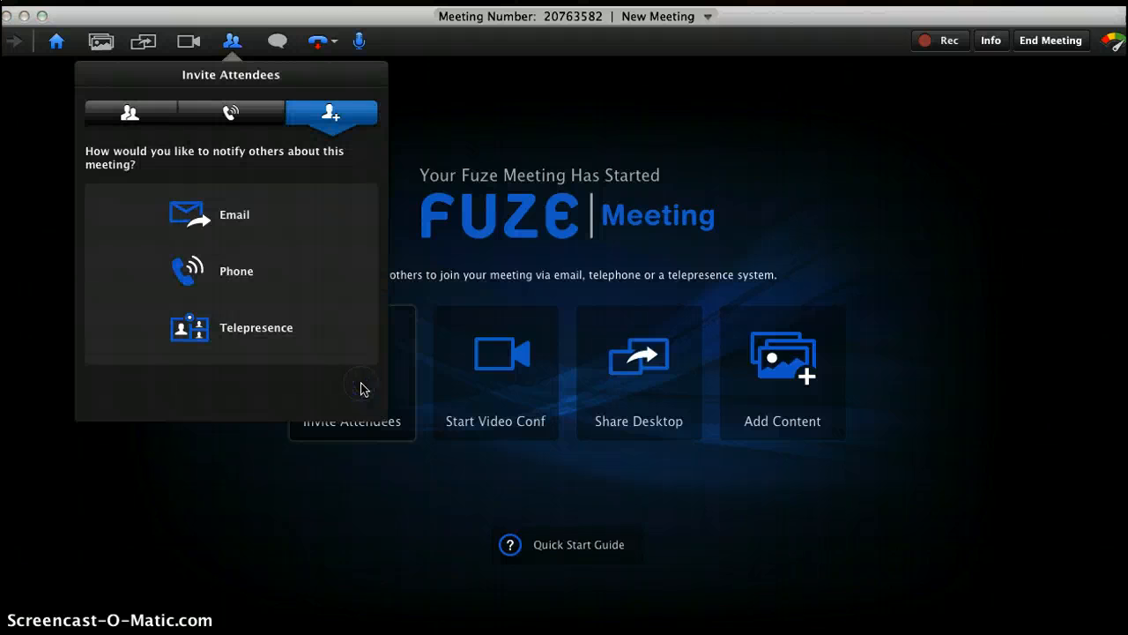
{"action": "left_click", "coordinate": [235, 217]}
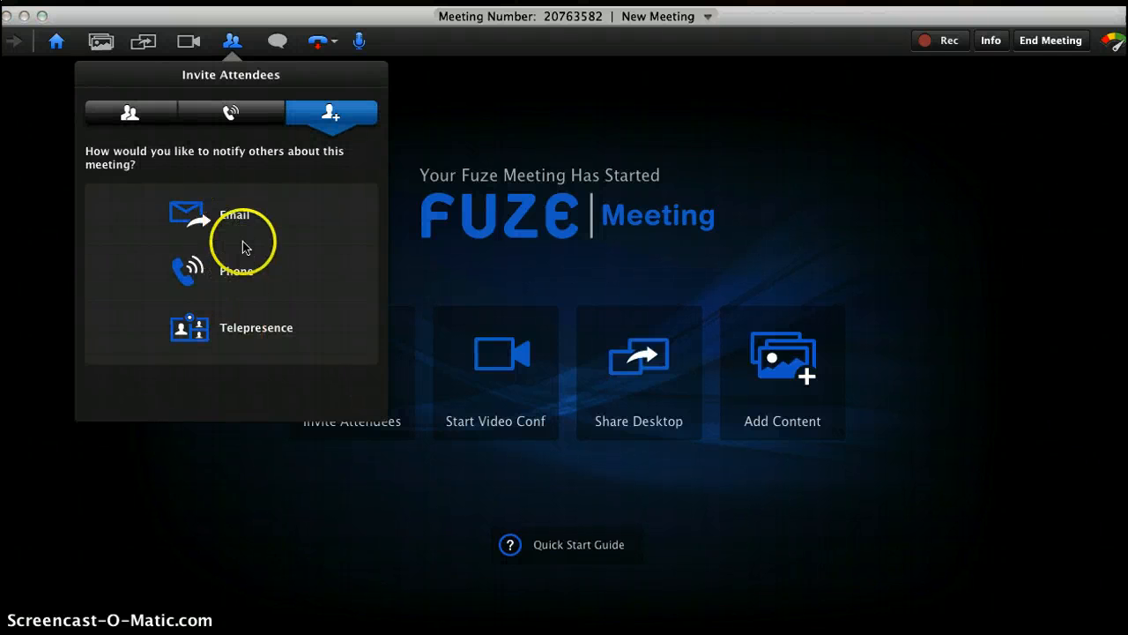
{"action": "left_click", "coordinate": [243, 216]}
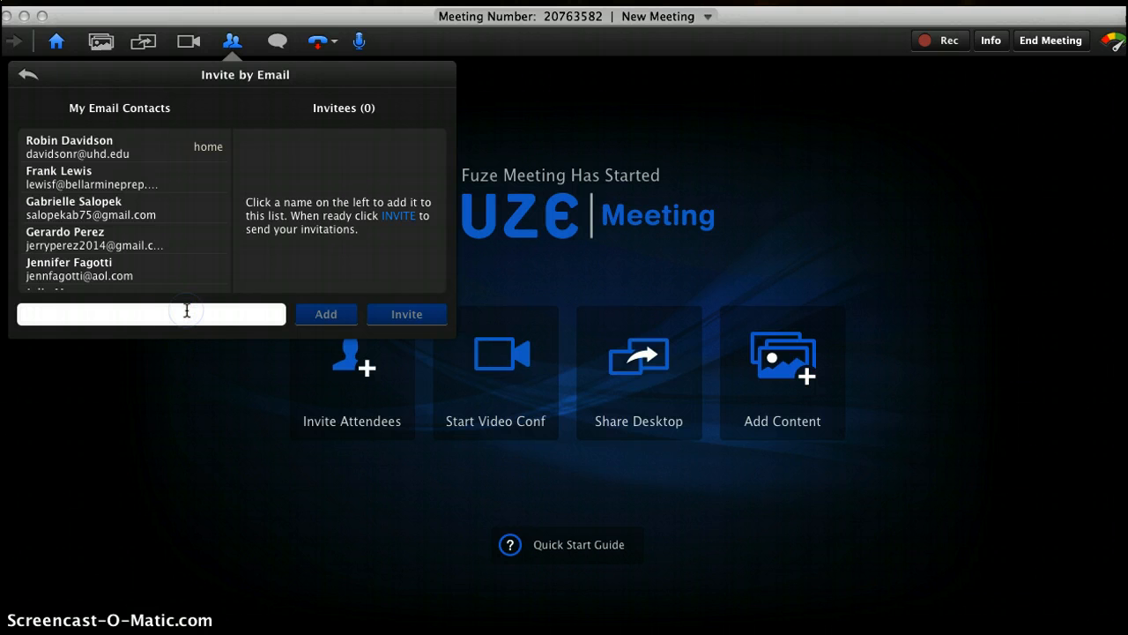
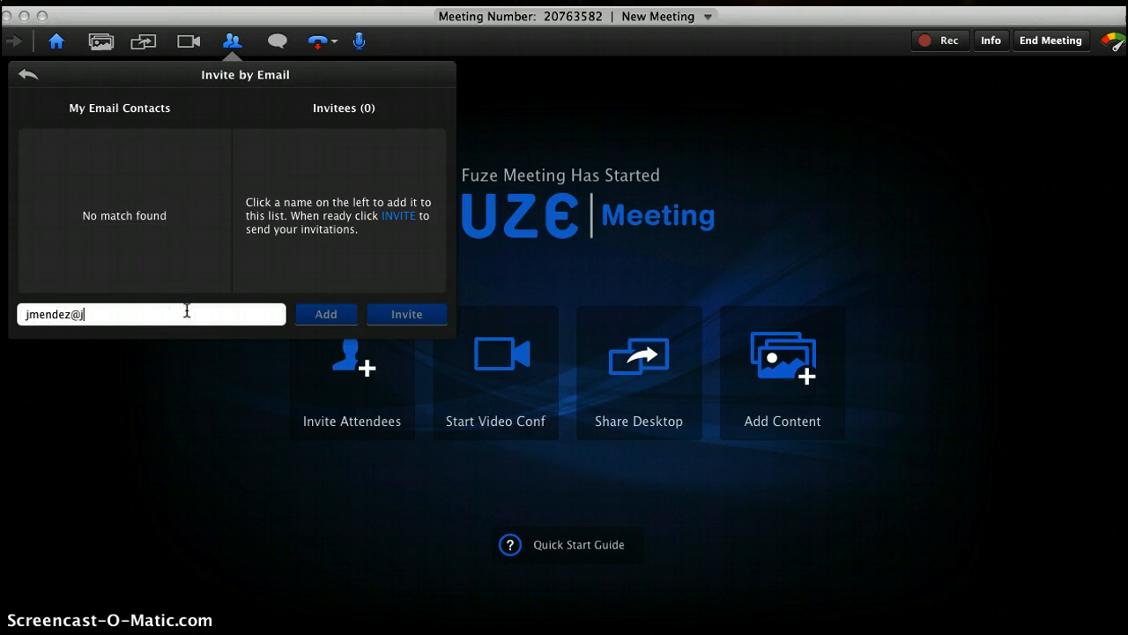
{"action": "left_click", "coordinate": [325, 313]}
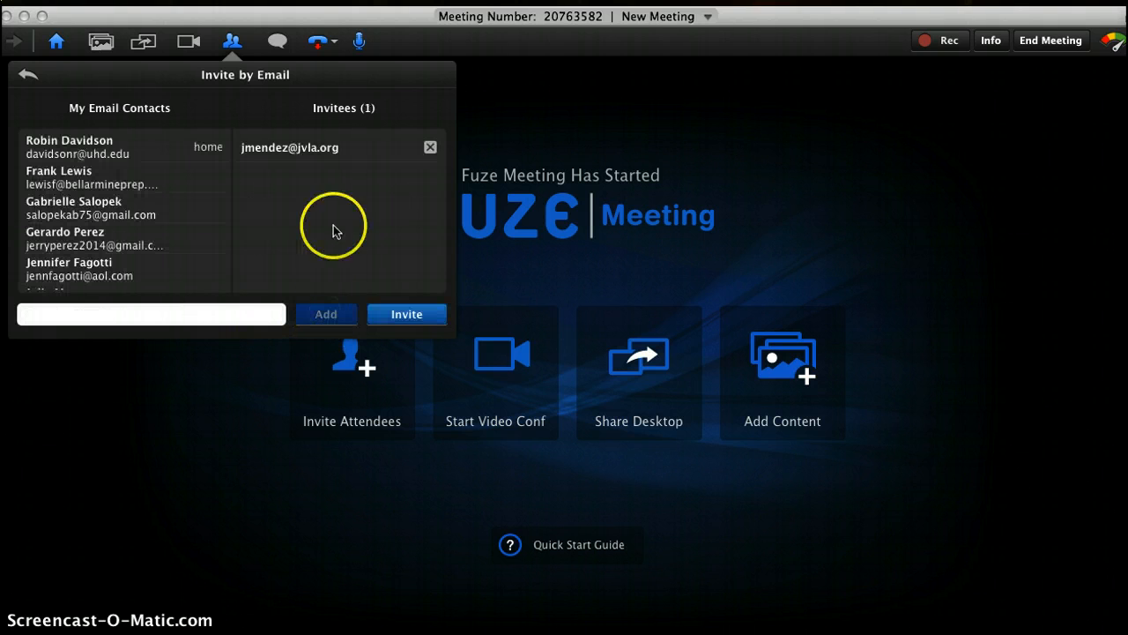
{"action": "left_click", "coordinate": [408, 315]}
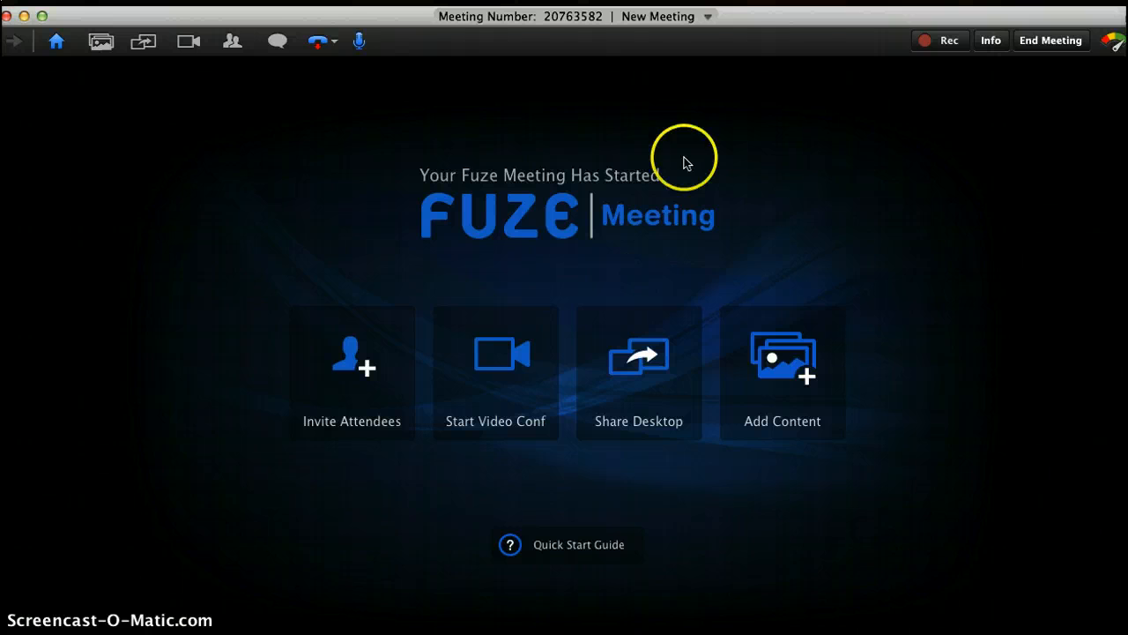
{"action": "left_click", "coordinate": [1062, 46]}
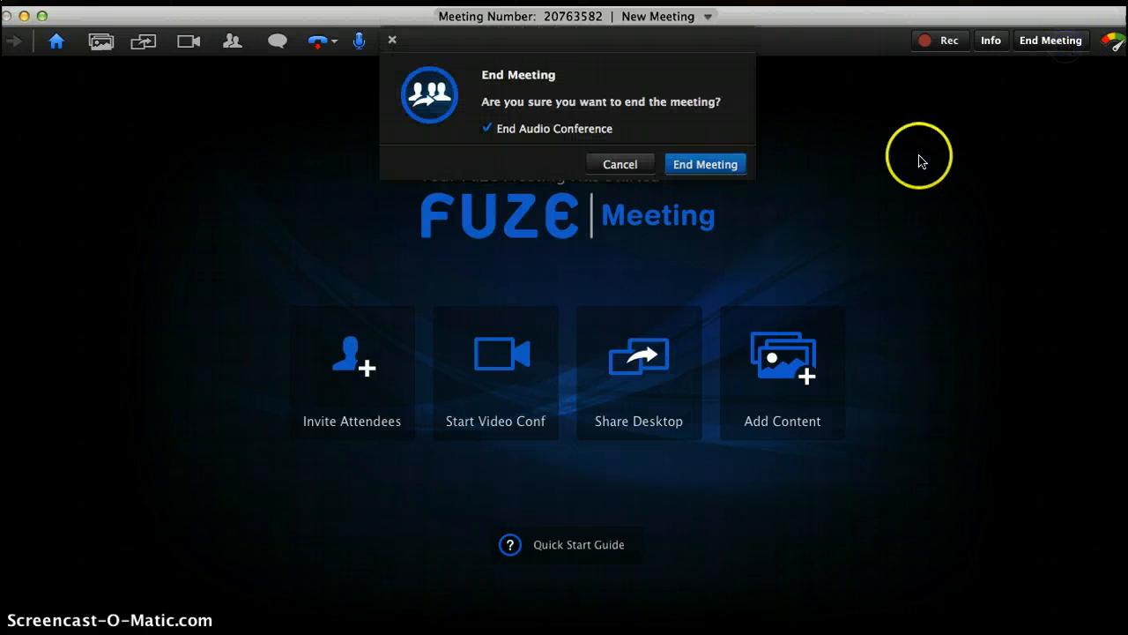
{"action": "left_click", "coordinate": [731, 163]}
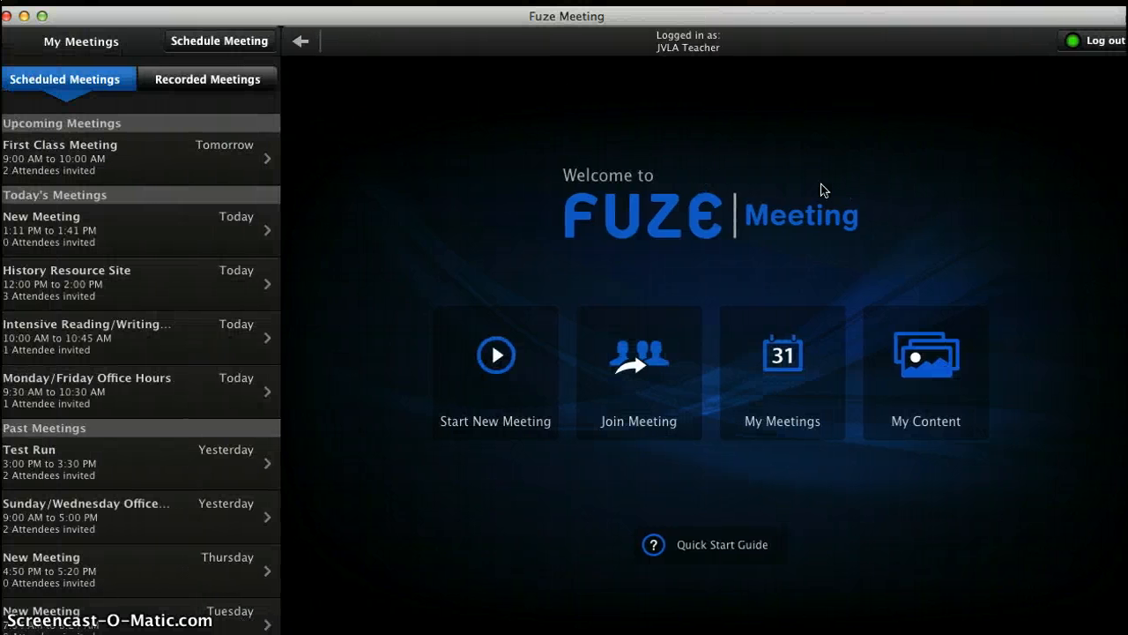